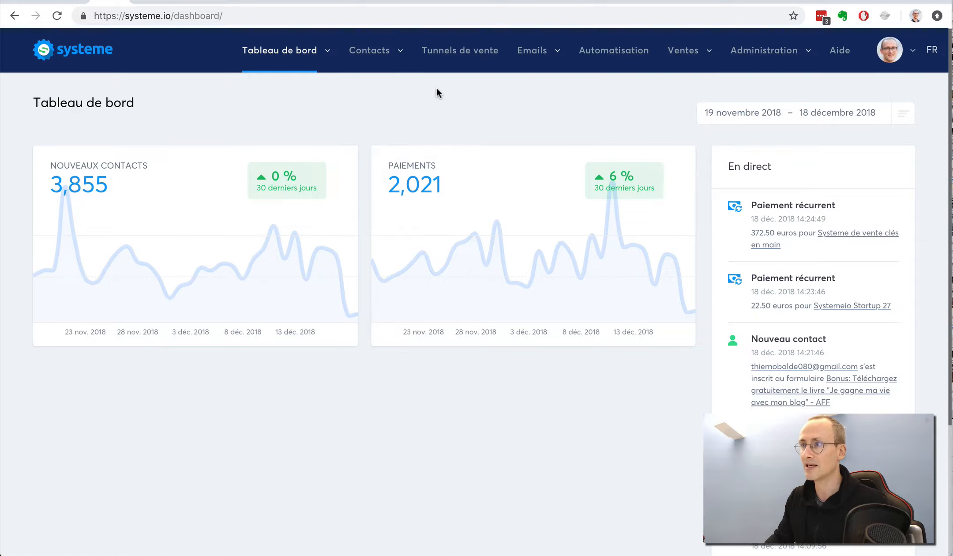
Step: Start a new discount coupon in the sales area and name it "50% sur tous les produits"
left_click(685, 57)
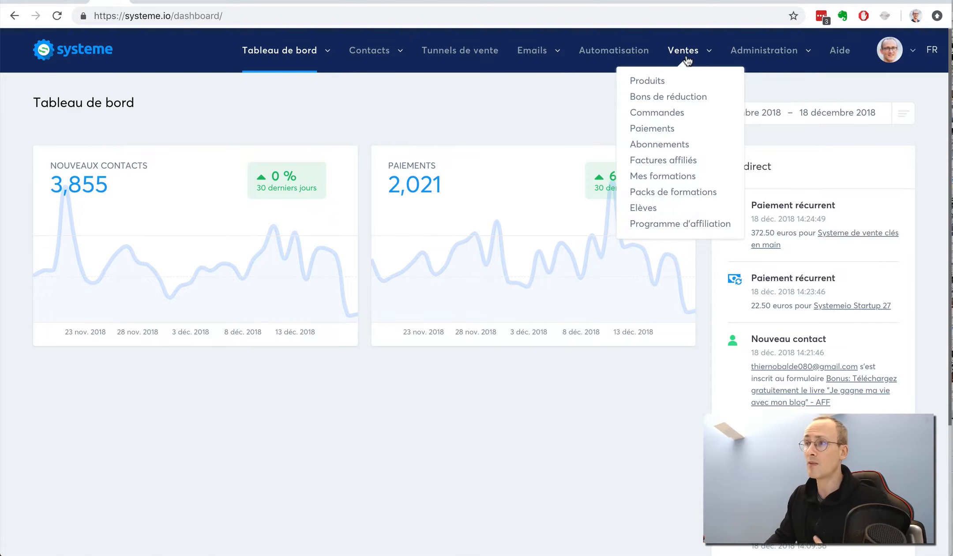
left_click(670, 98)
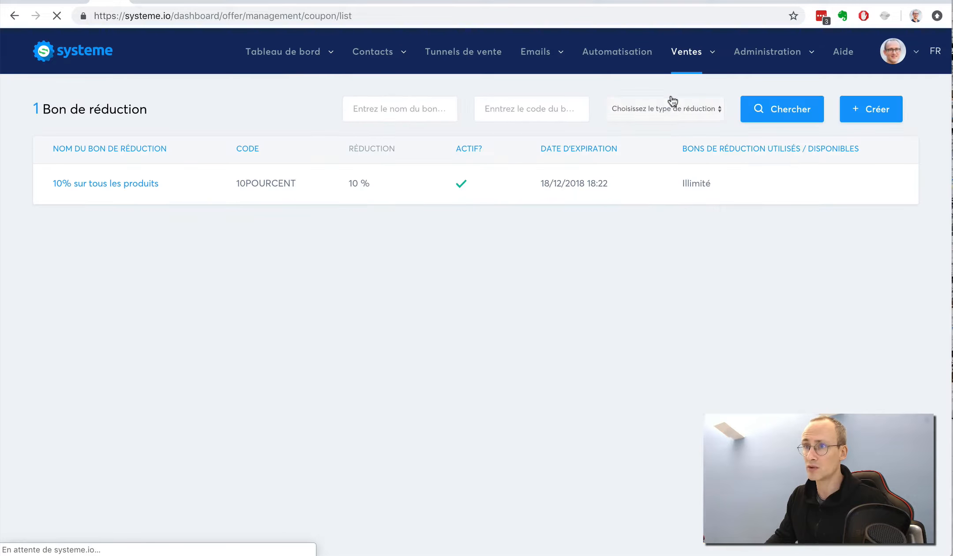
left_click(858, 110)
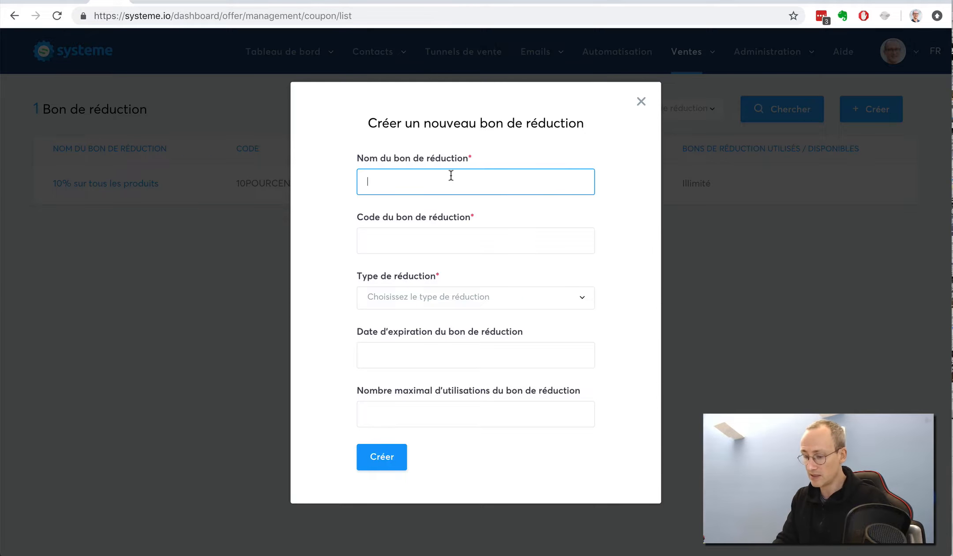
type("50")
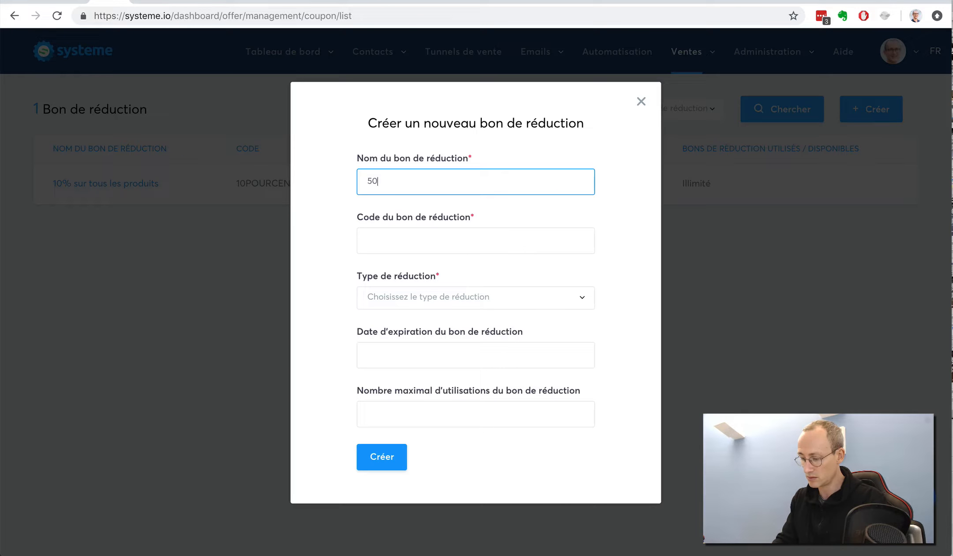
type("% sur tous les produits")
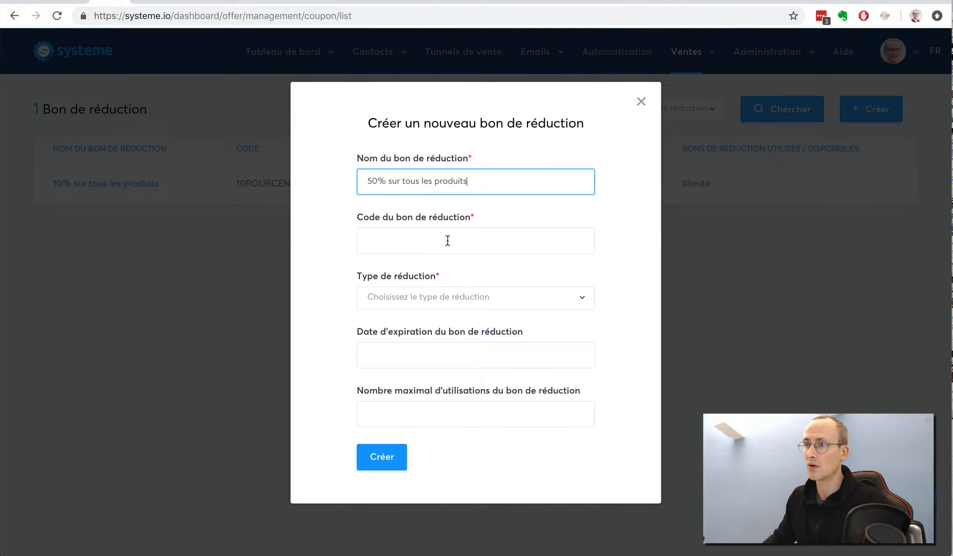
Step: Set the new coupon's code to 50CENTOFF
left_click(447, 241)
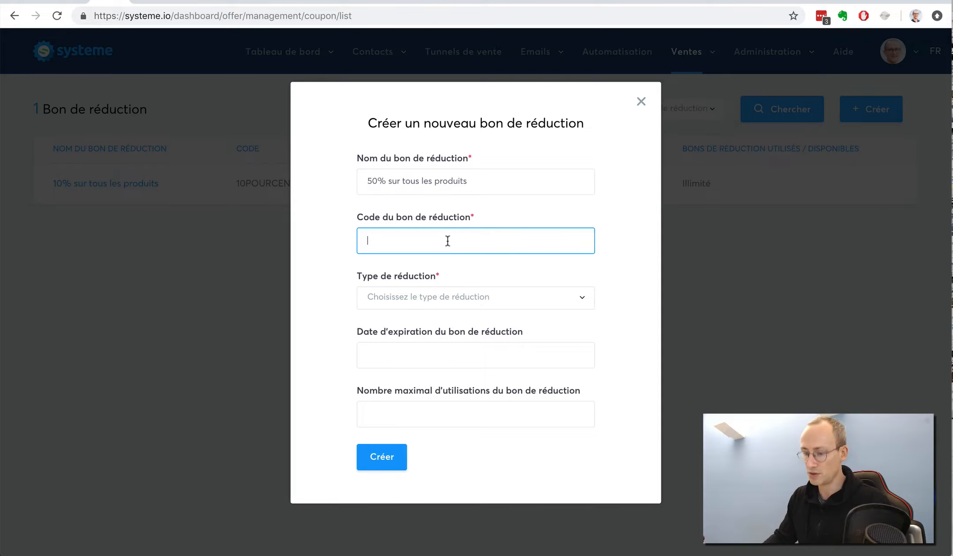
type("50CENTOFF")
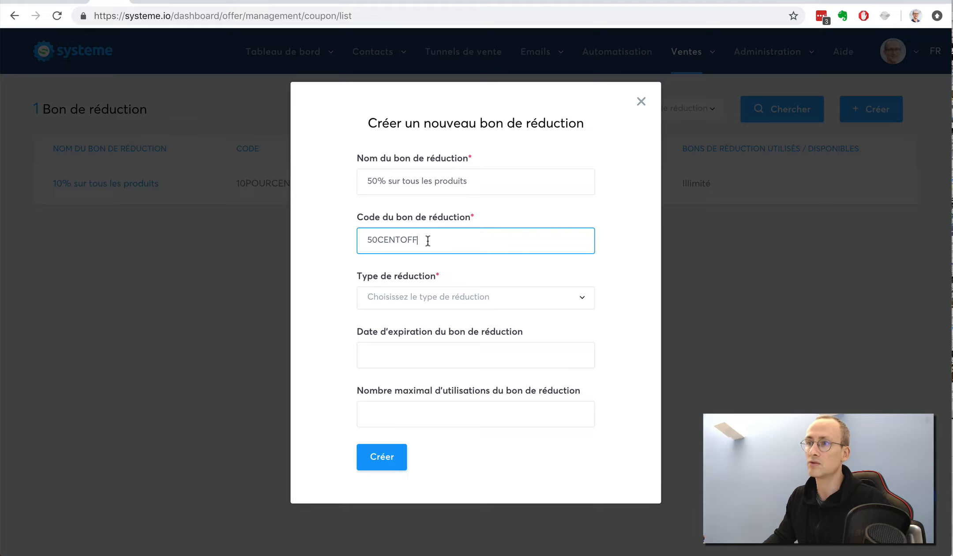
left_click_drag(428, 241, 355, 238)
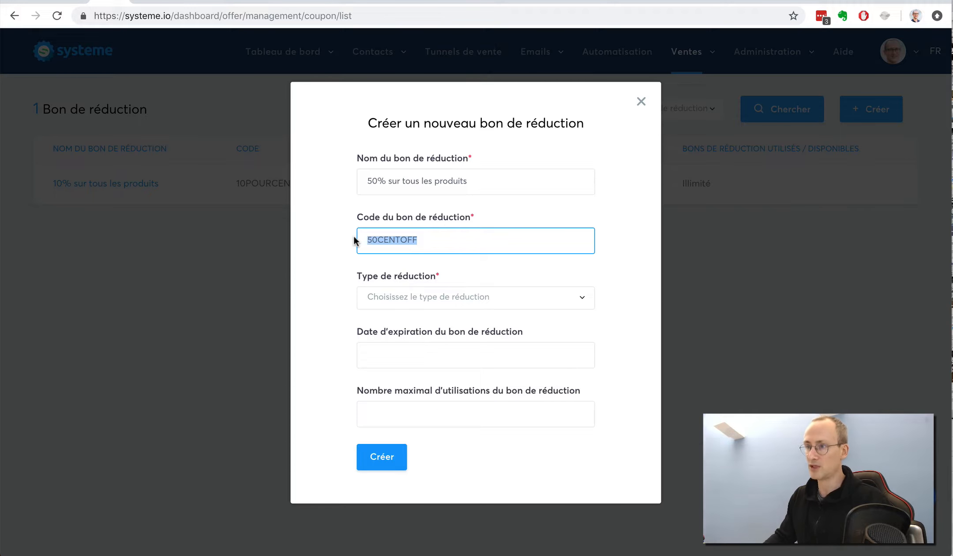
left_click(406, 240)
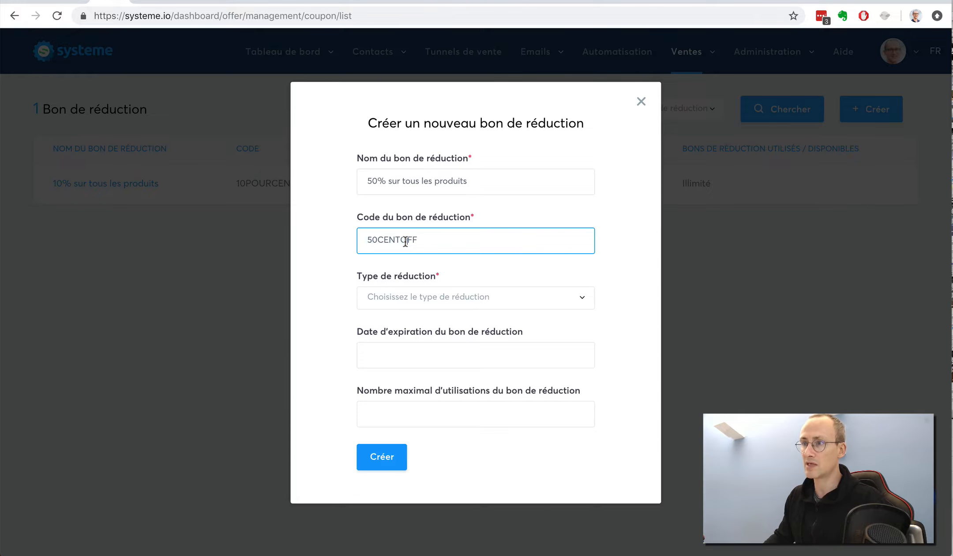
left_click(478, 299)
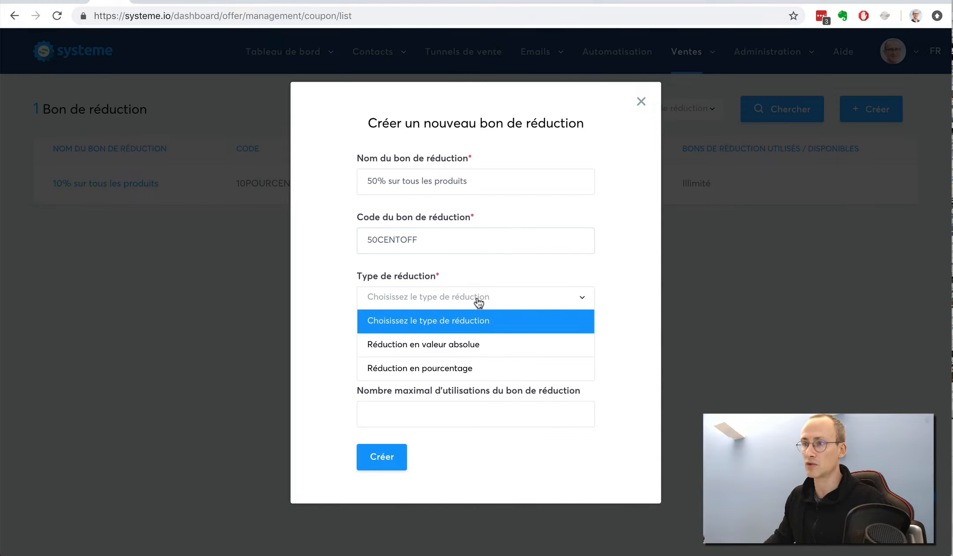
left_click(476, 343)
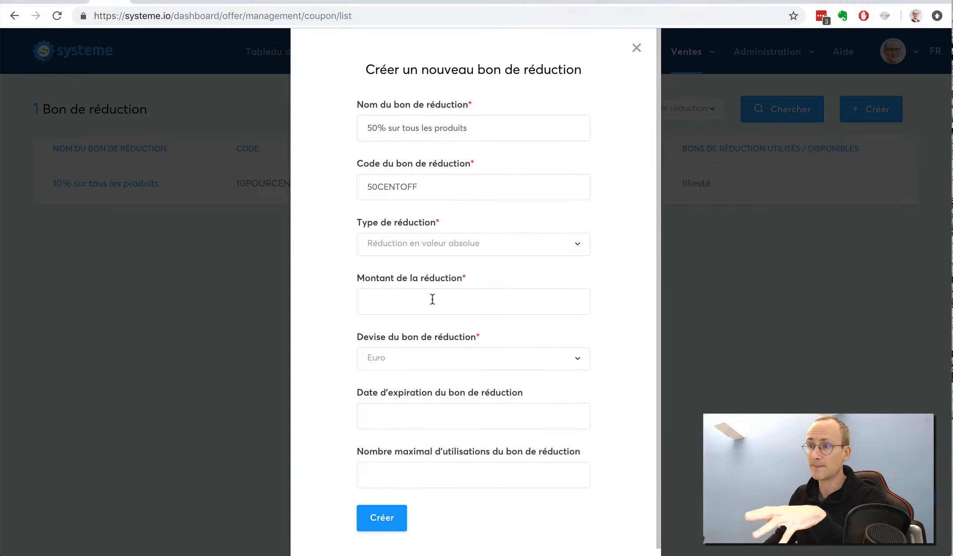
left_click(431, 301)
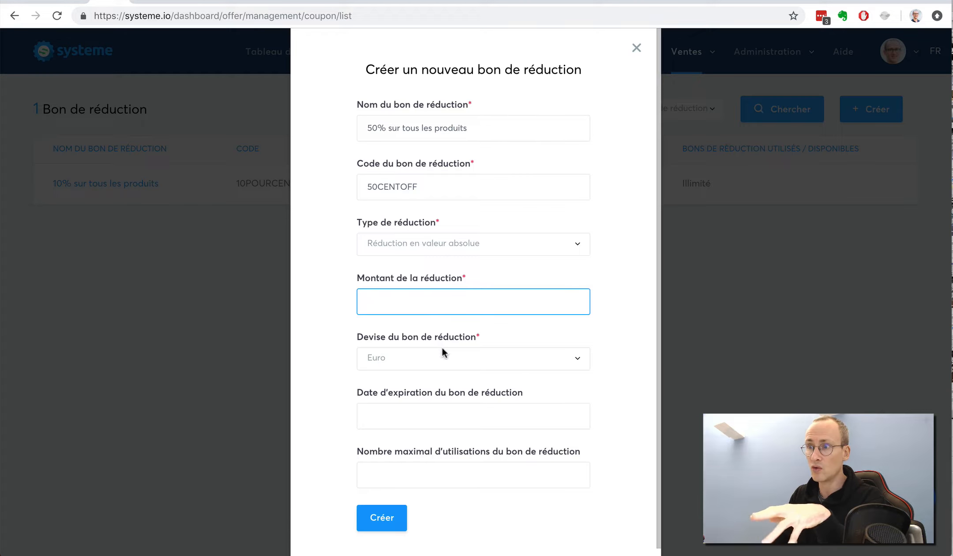
Step: Set the coupon's discount type to "Réduction en pourcentage" with a value of 50
left_click(463, 245)
left_click(443, 315)
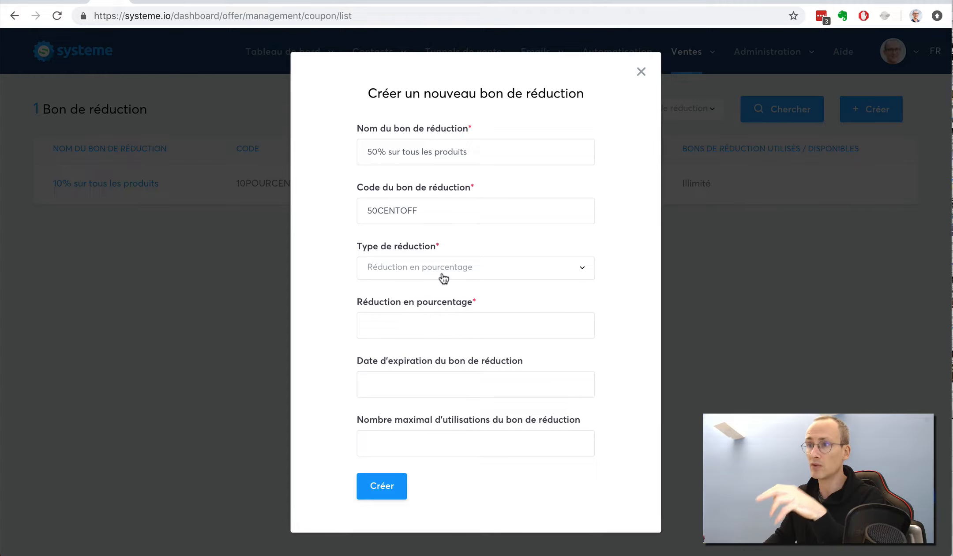
left_click(408, 332)
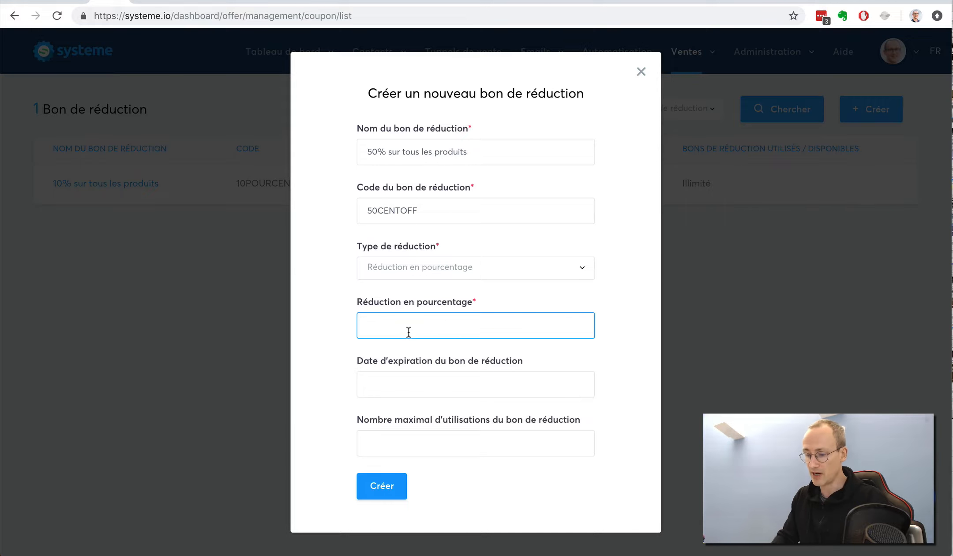
type("50")
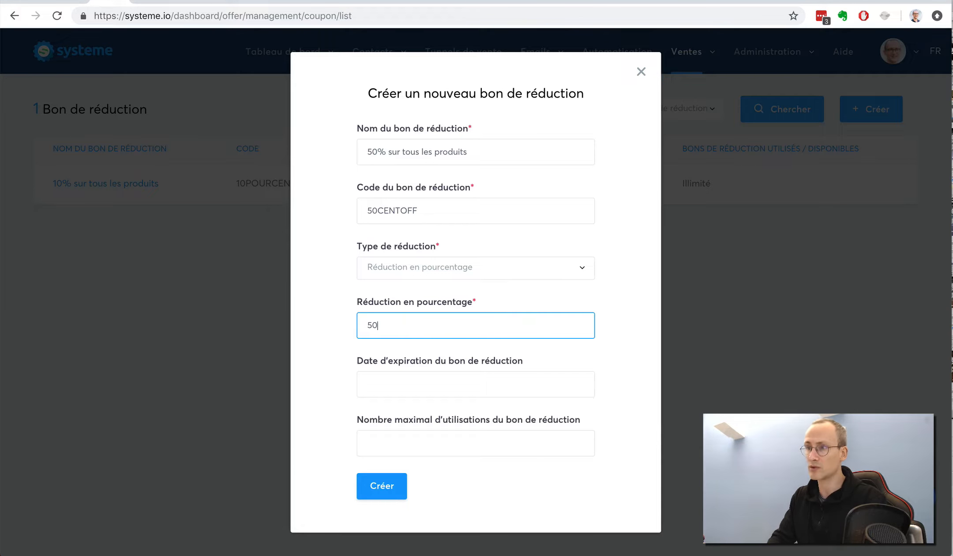
Step: Set the coupon to expire on 25/12/2018 at 14:30 and create it without a usage limit
left_click(426, 379)
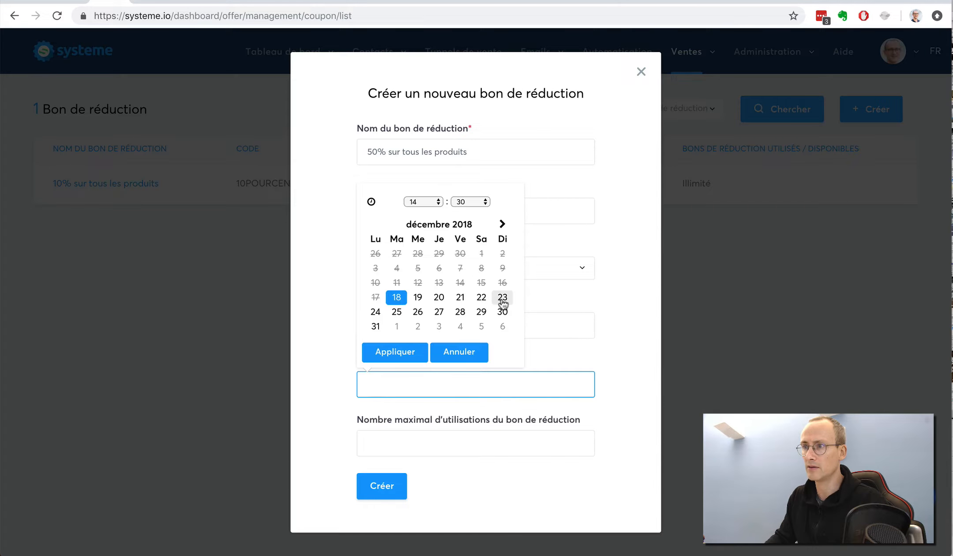
left_click(397, 312)
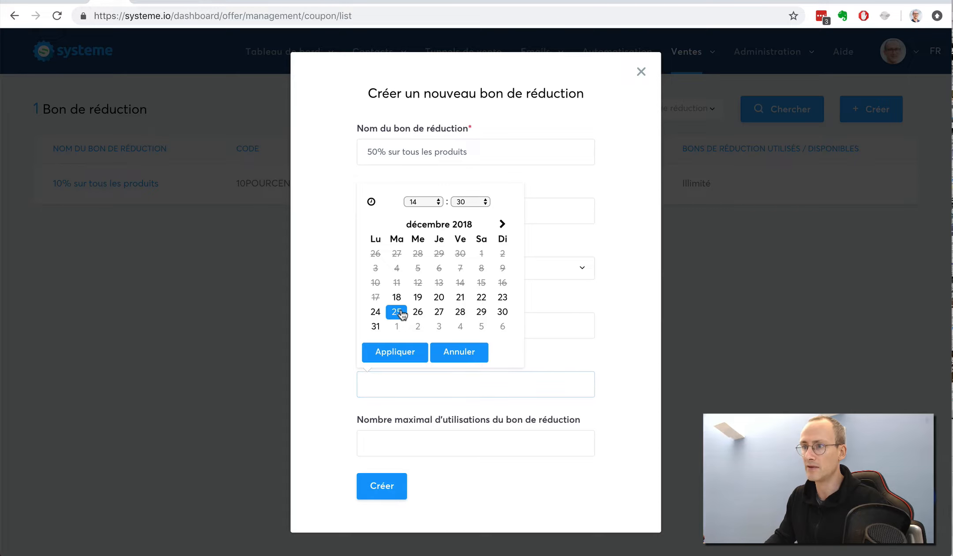
left_click(397, 352)
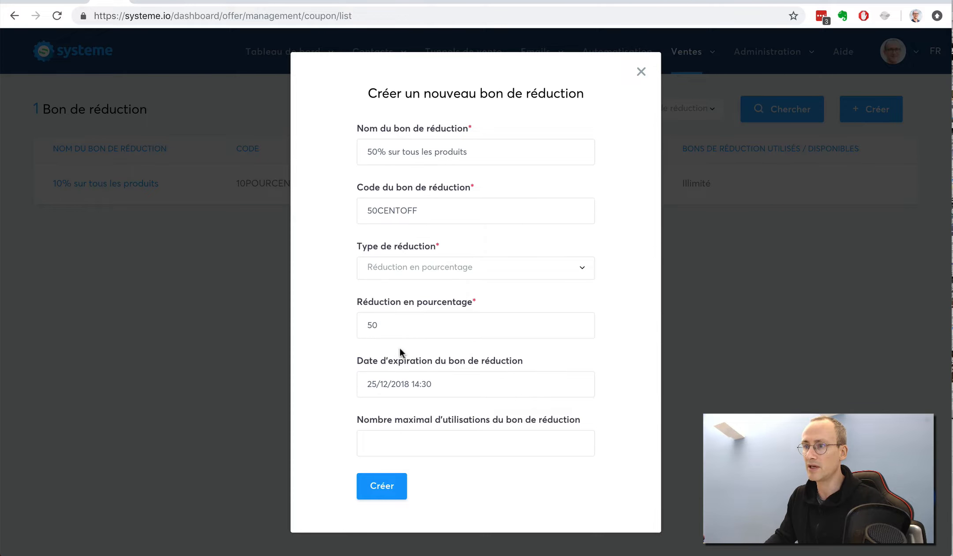
left_click(414, 448)
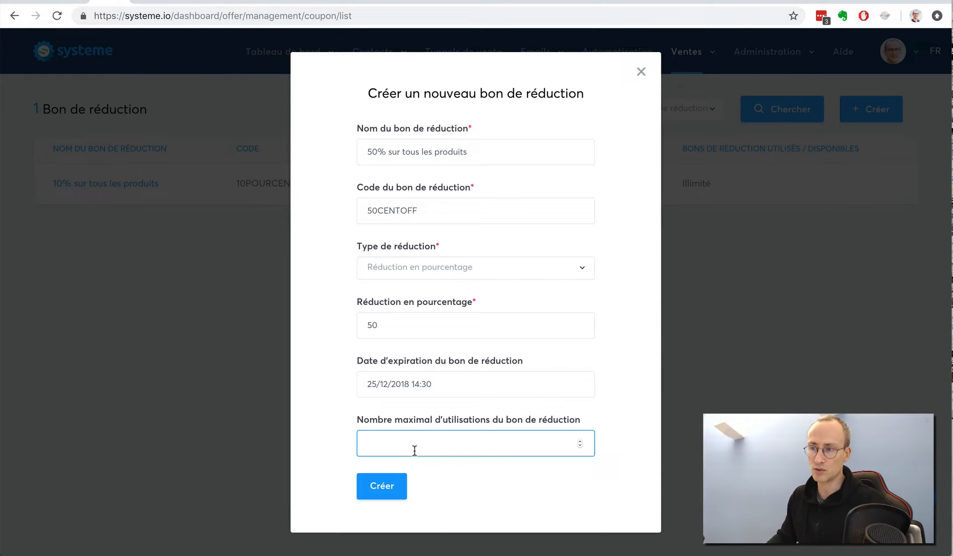
left_click(382, 486)
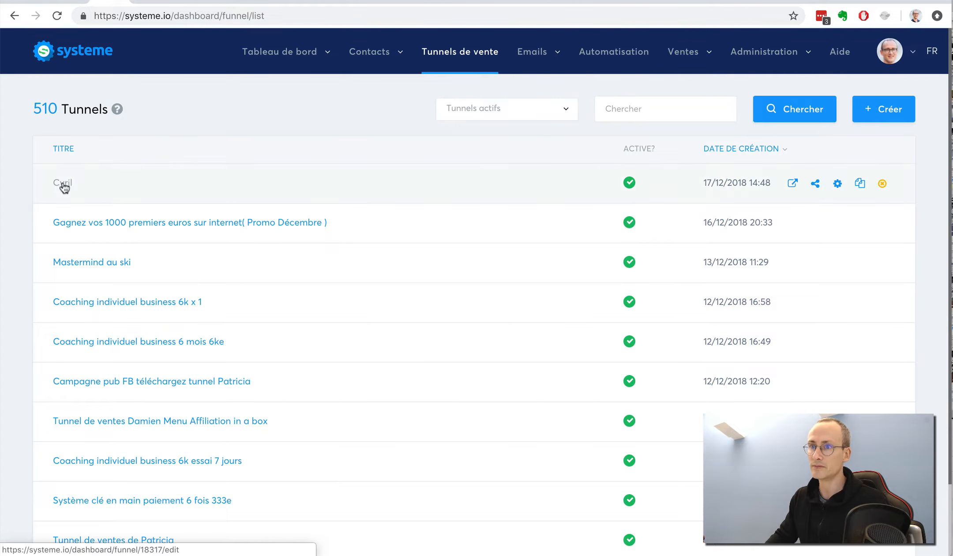
Step: Open the most recently created sales funnel and load its payment page in the page editor
left_click(64, 186)
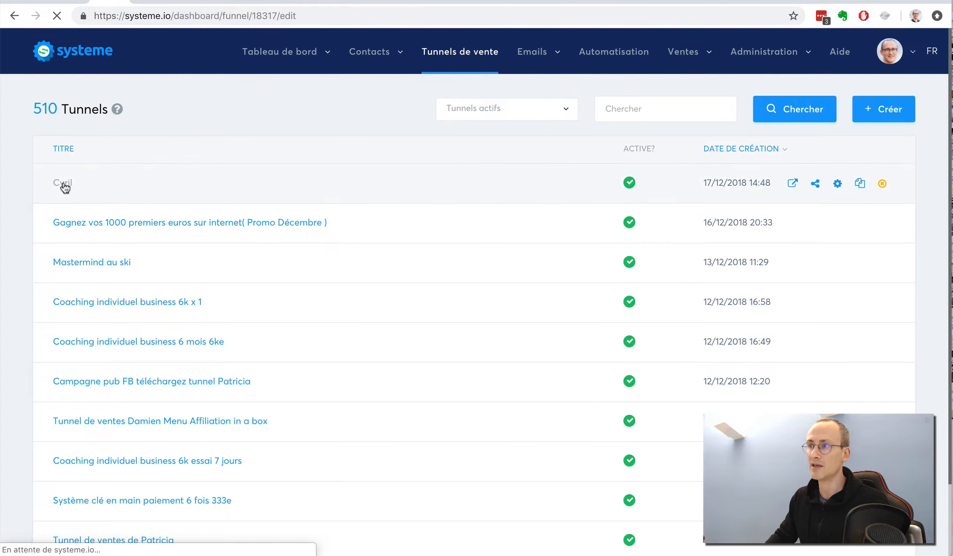
scroll(720, 311, "down", 4)
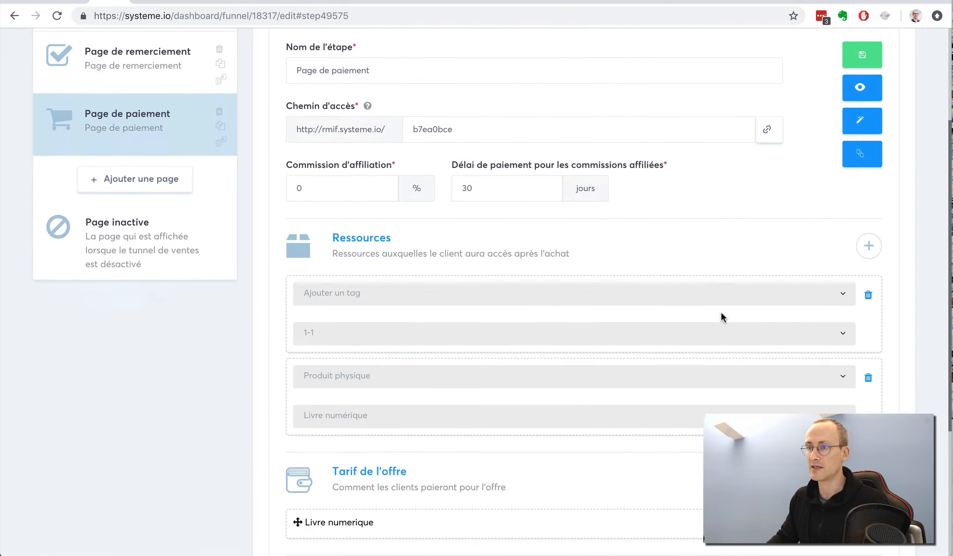
scroll(894, 272, "down", 2)
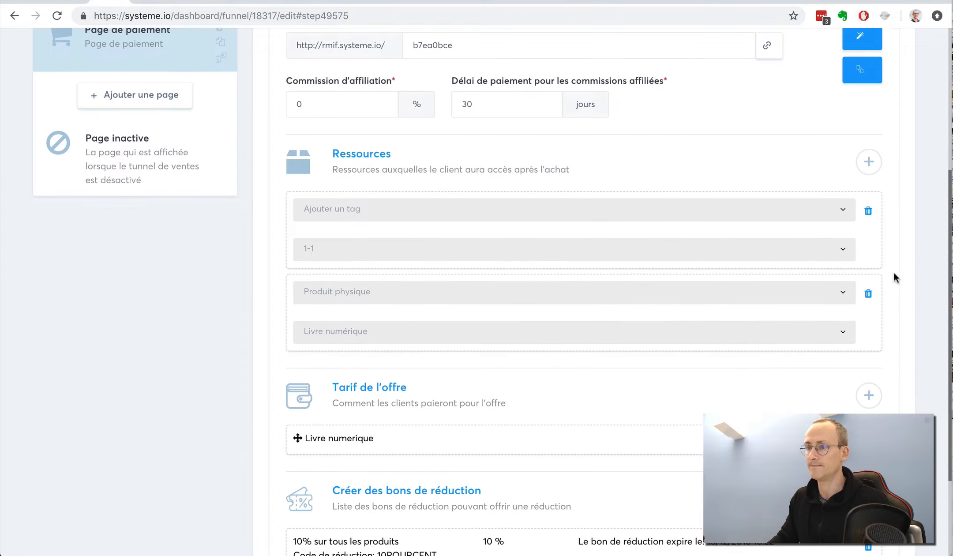
scroll(894, 277, "up", 3)
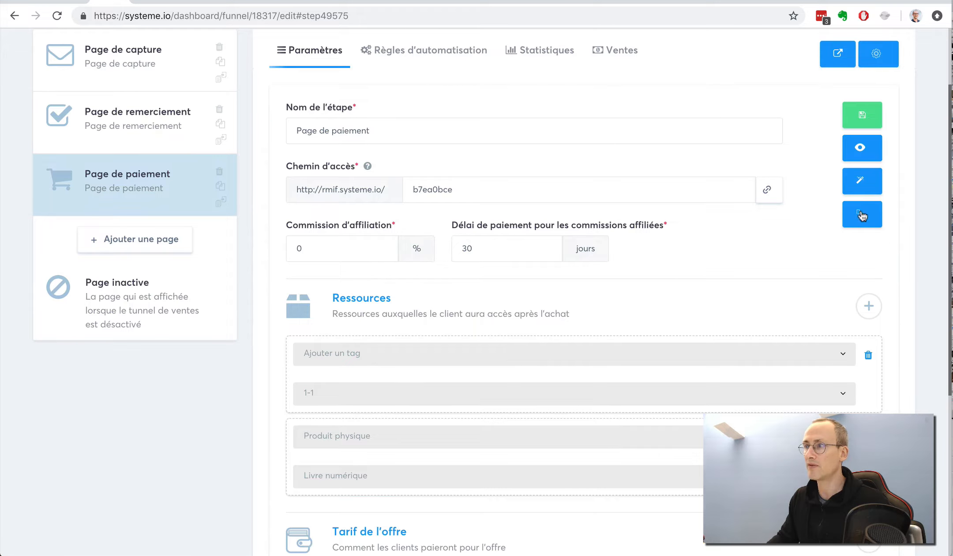
left_click(859, 182)
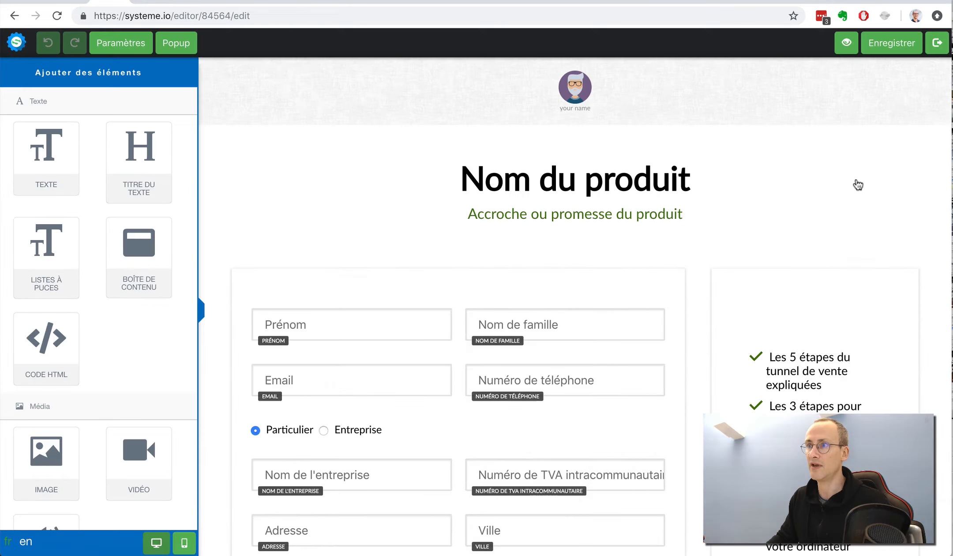
Step: Duplicate the "Garantie satisfaction 30 jours" box on the payment page and delete the copy
scroll(856, 220, "down", 6)
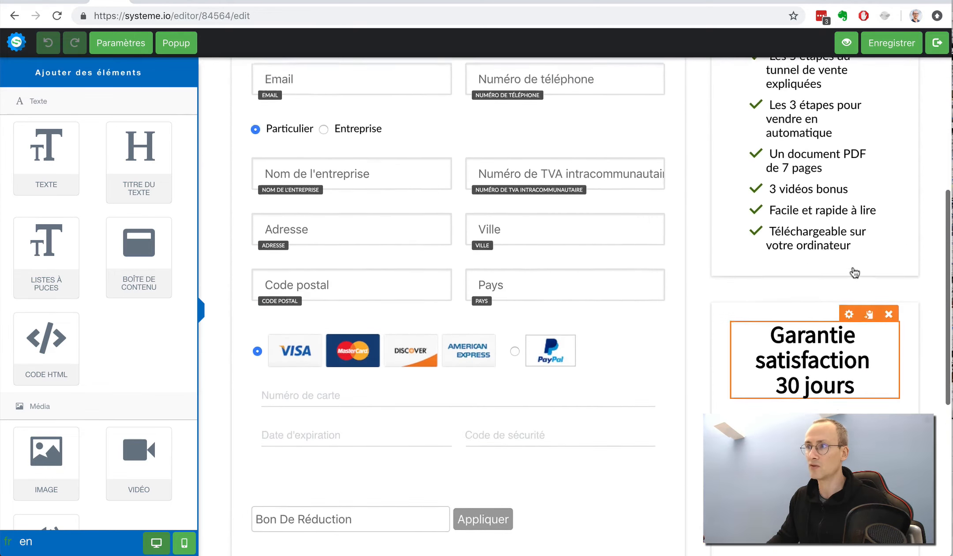
scroll(851, 272, "up", 3)
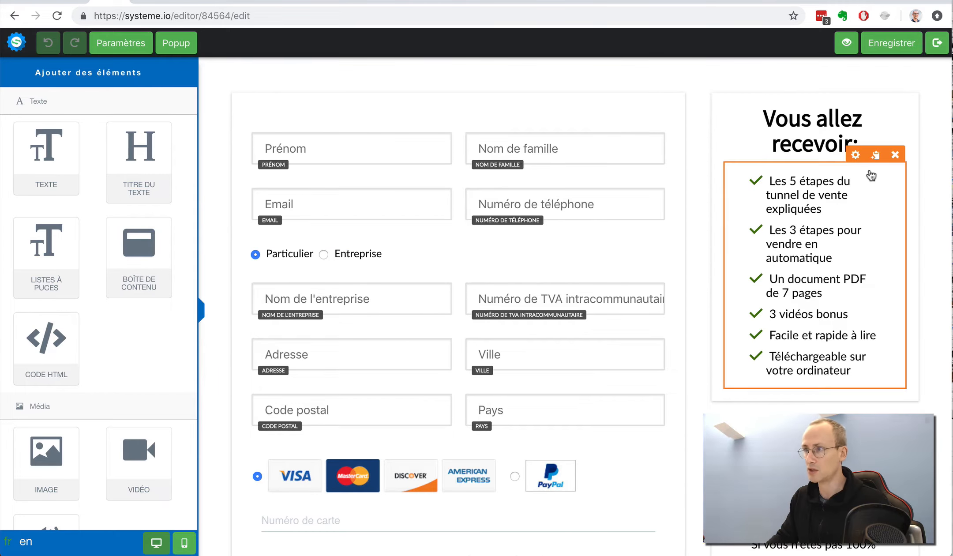
scroll(812, 156, "up", 2)
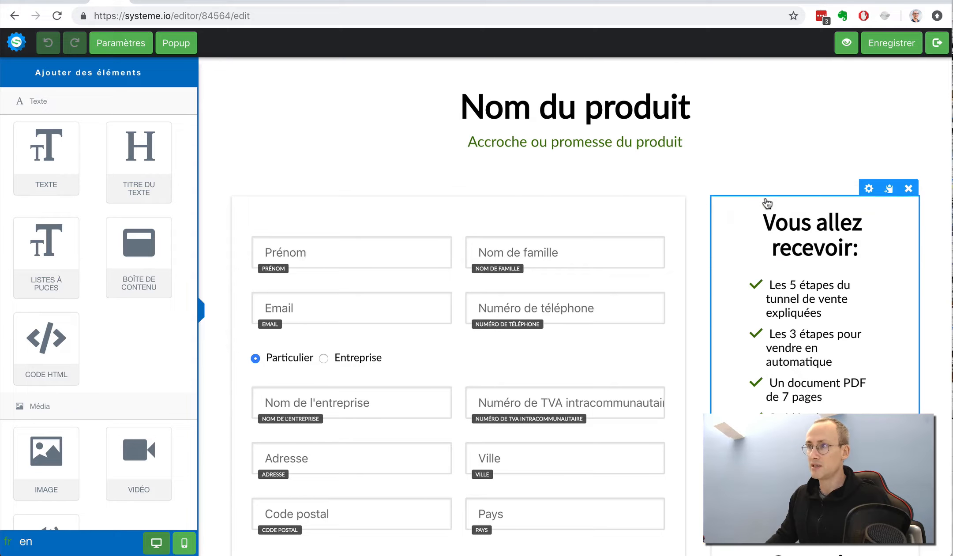
scroll(772, 238, "down", 4)
scroll(750, 256, "down", 3)
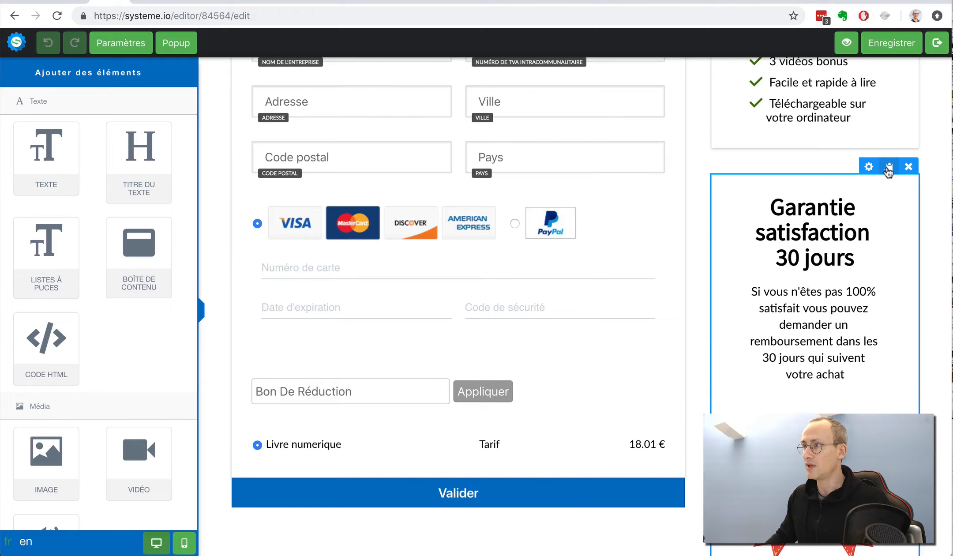
left_click(887, 168)
scroll(874, 212, "down", 4)
scroll(877, 224, "down", 4)
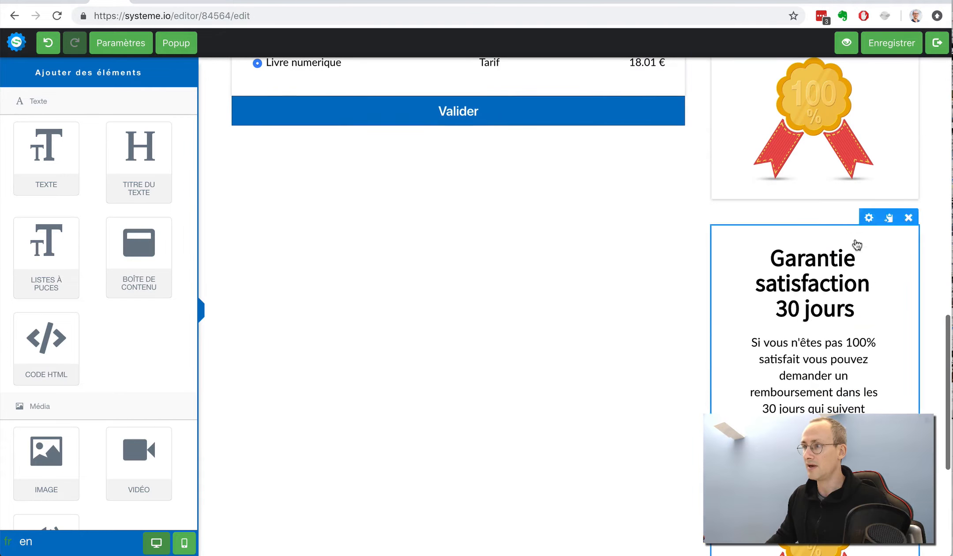
left_click(908, 217)
left_click(597, 95)
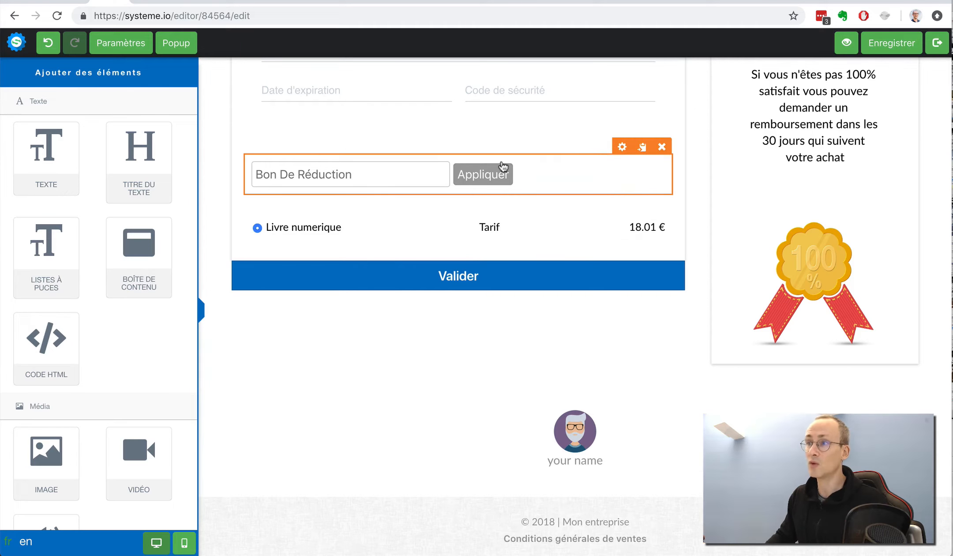
Step: Delete the "Bon De Réduction" element and its empty container row from the payment form
left_click(662, 147)
left_click(582, 93)
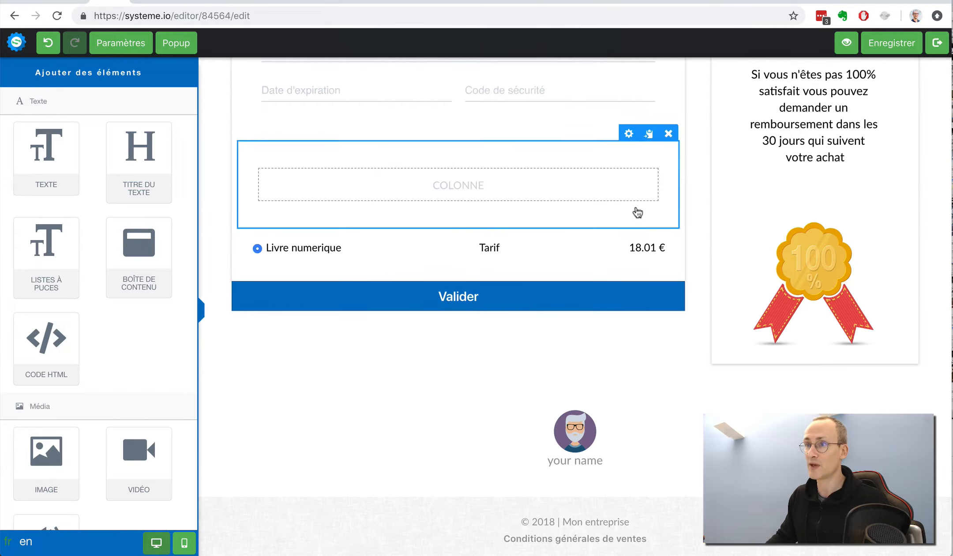
scroll(635, 213, "up", 3)
left_click(669, 255)
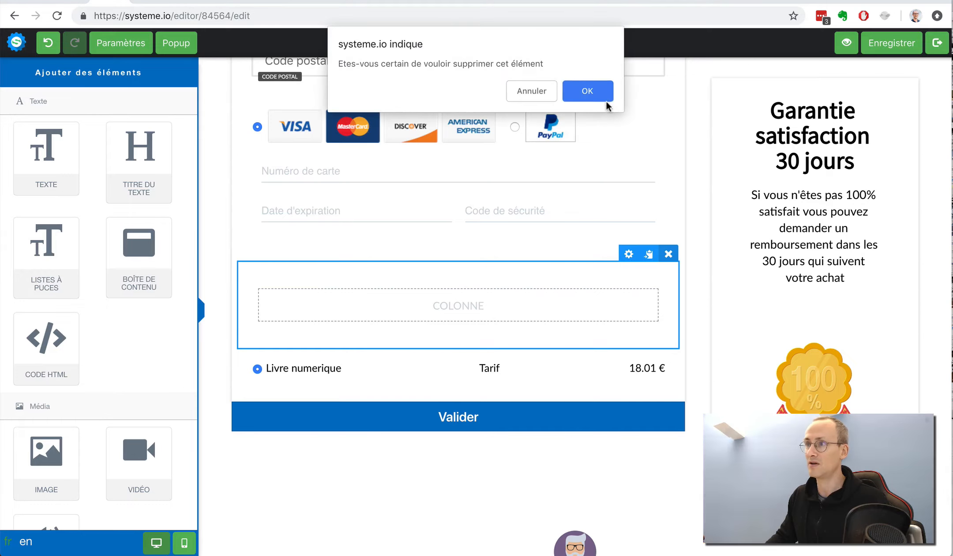
left_click(589, 97)
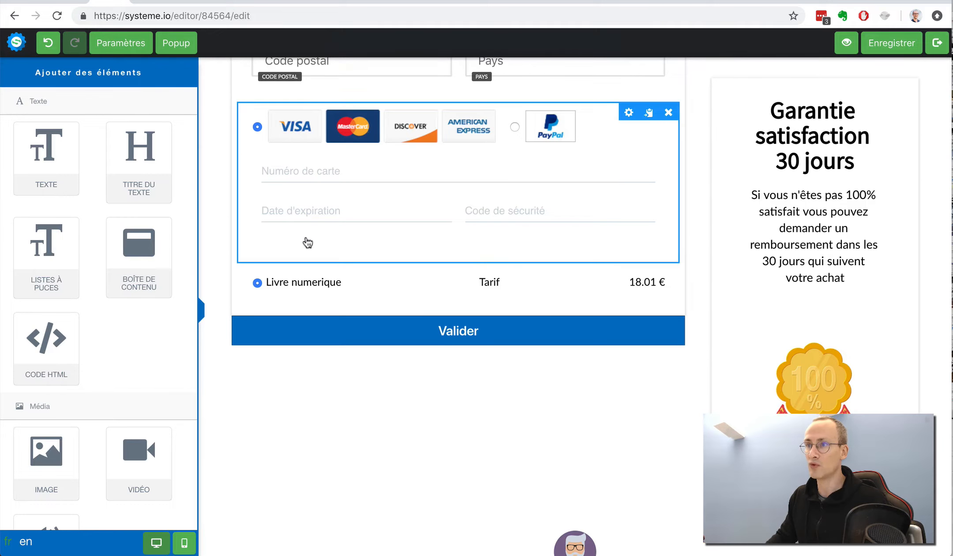
Step: Add a Réduction element to the payment form between the card payment fields and the Livre numerique price line
scroll(311, 207, "up", 3)
scroll(121, 415, "down", 2)
scroll(120, 412, "down", 10)
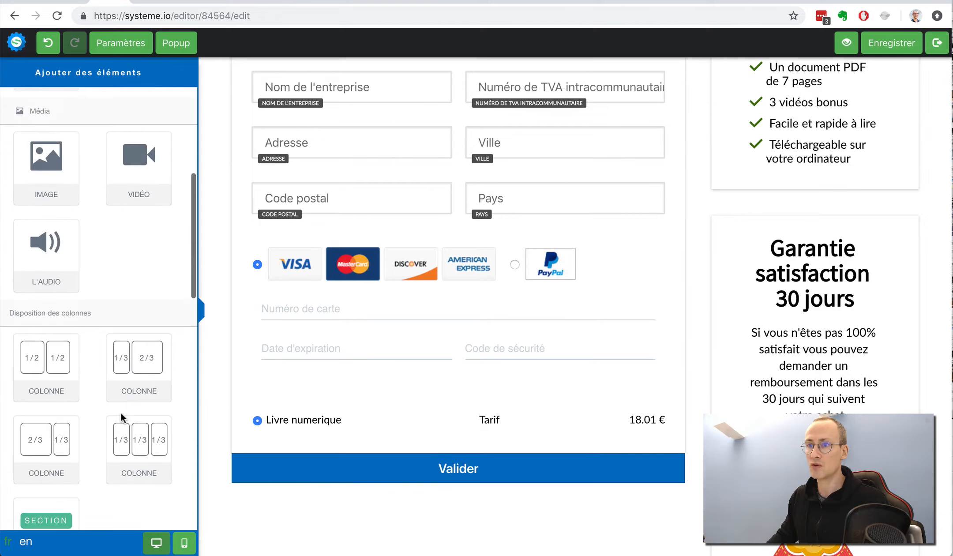
scroll(121, 413, "down", 4)
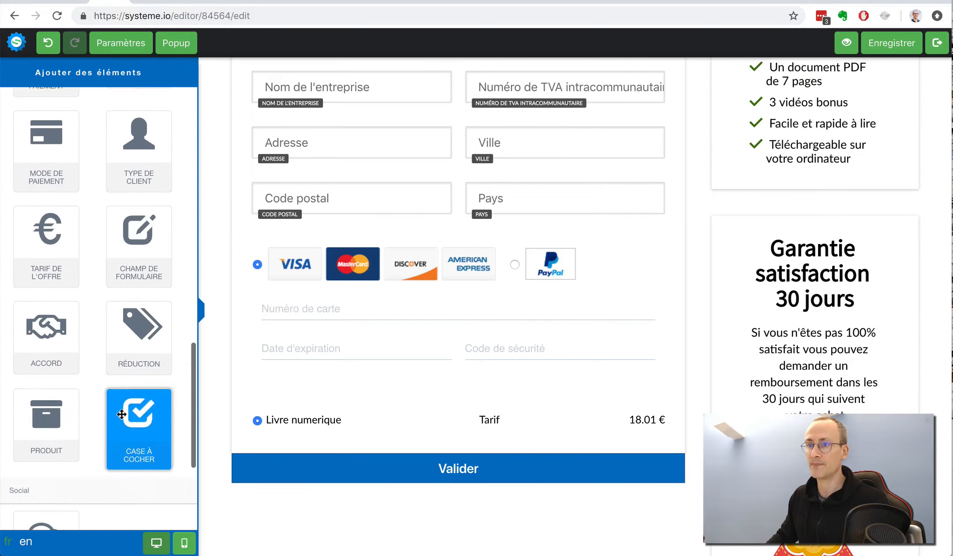
left_click_drag(126, 354, 340, 388)
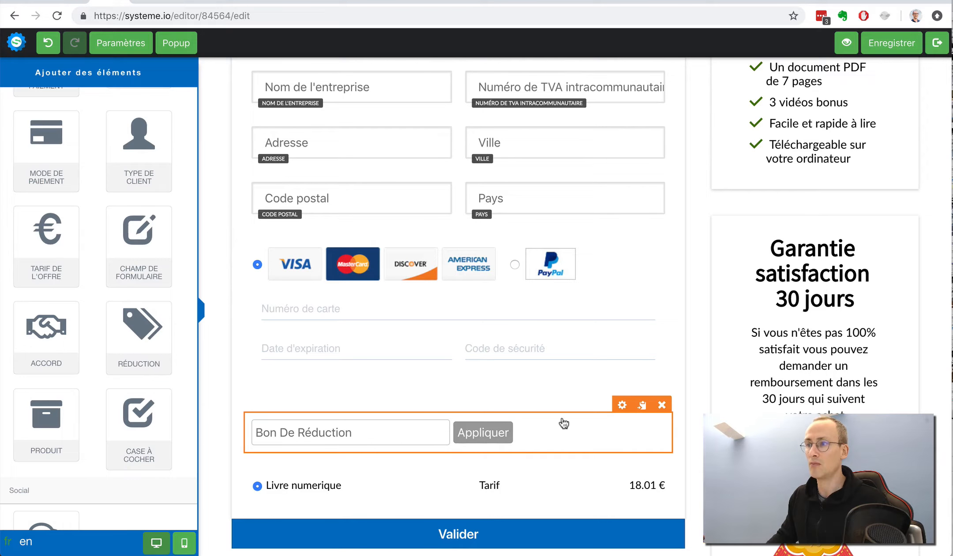
Step: Set the new coupon field's placeholder text to "Code de réduction" and close its settings
left_click(620, 404)
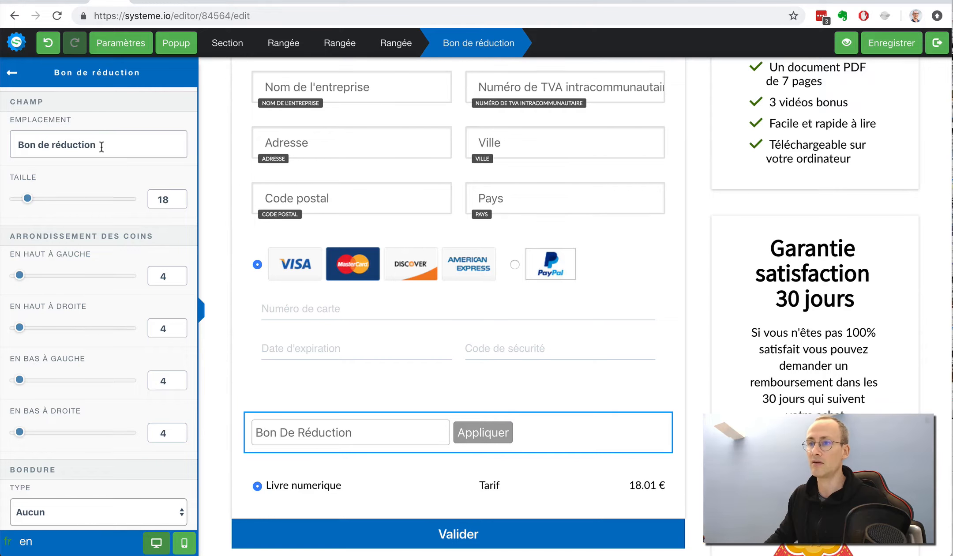
double_click(22, 144)
type("Code")
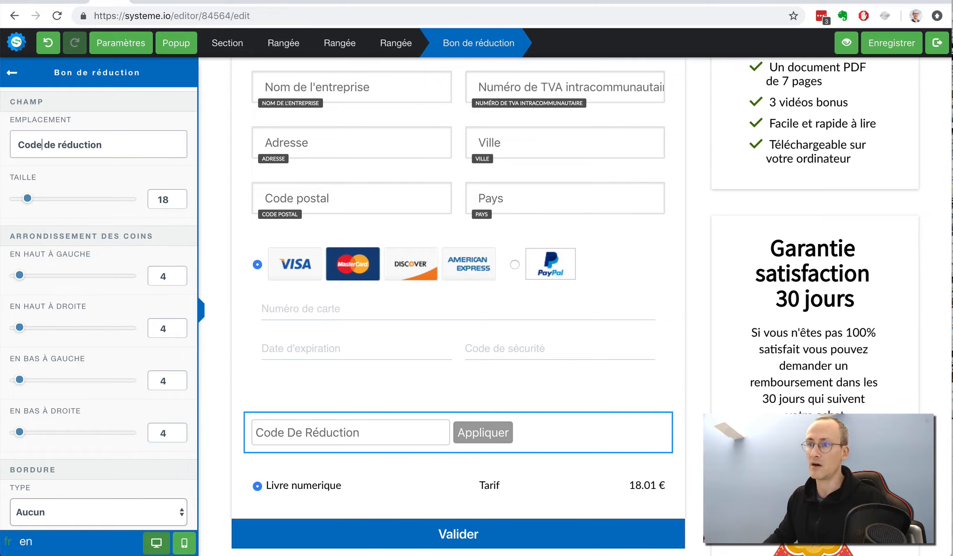
scroll(54, 199, "down", 5)
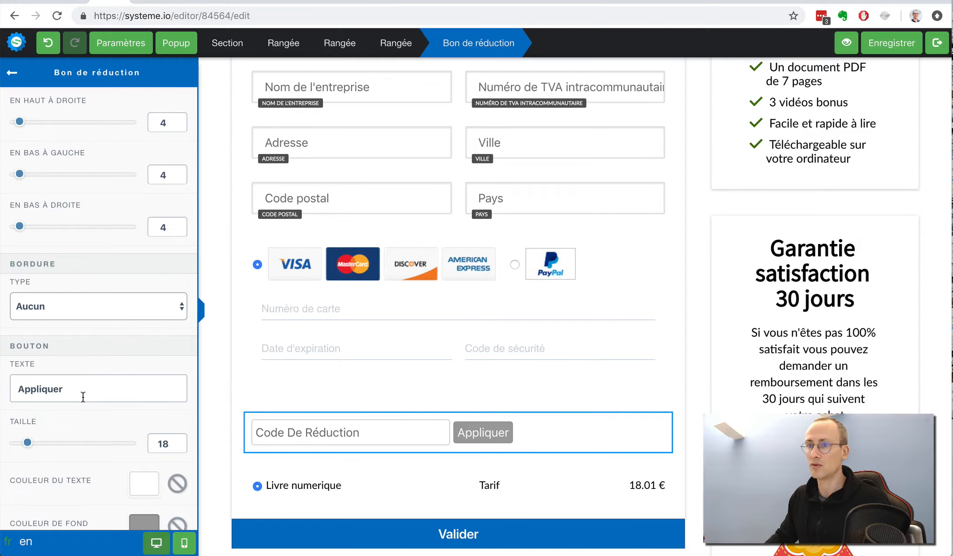
scroll(76, 392, "down", 1)
left_click(273, 371)
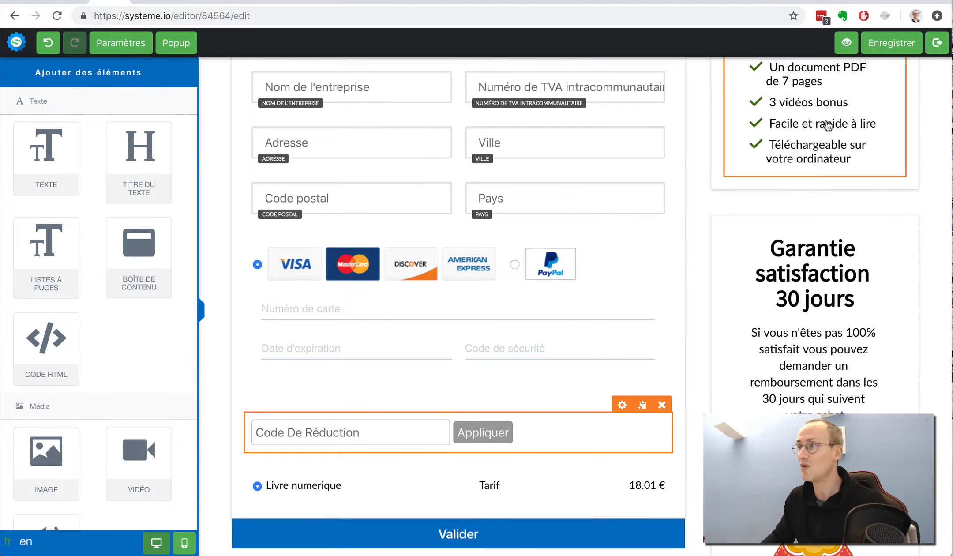
Step: Leave the page editor and open the live payment page at its coupon field
left_click(937, 43)
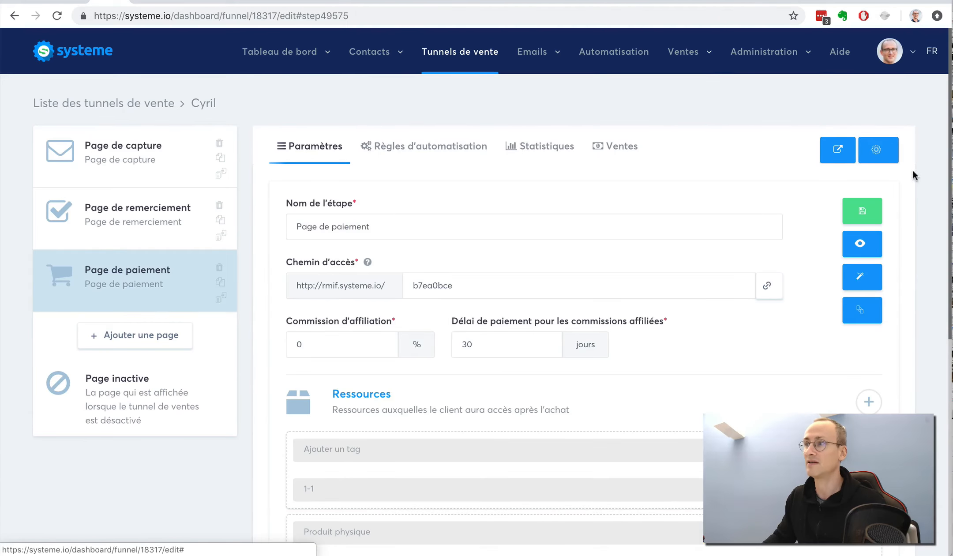
left_click(861, 244)
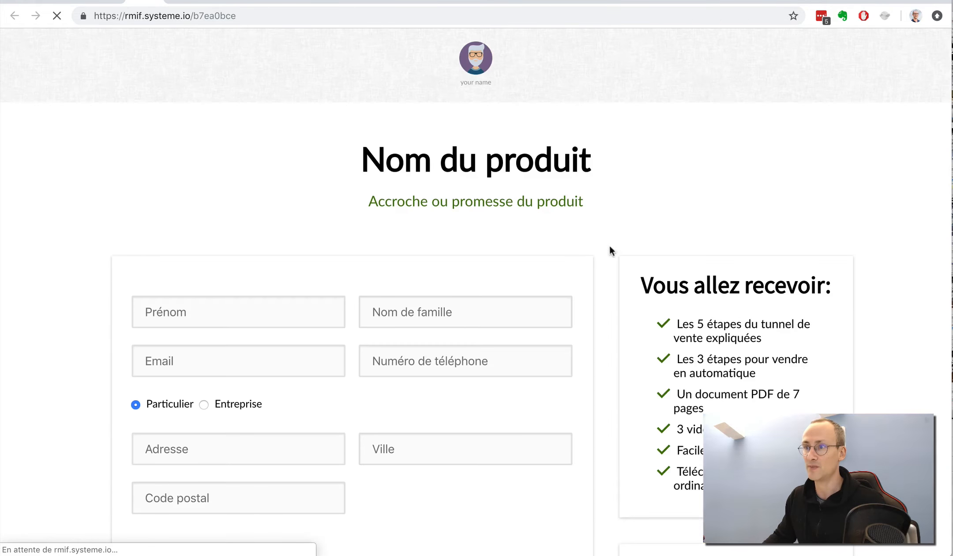
scroll(789, 276, "down", 5)
scroll(788, 276, "down", 3)
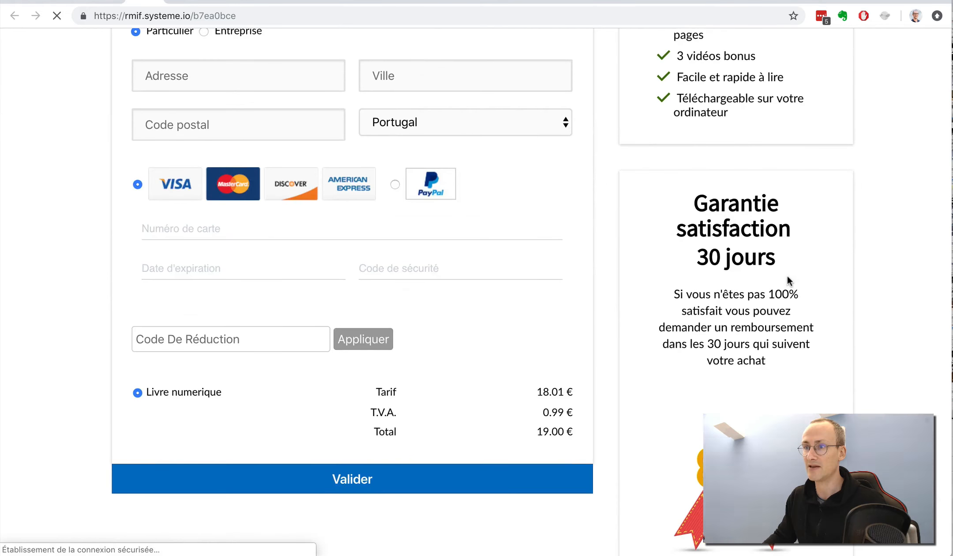
Step: Try to apply the coupon code 50CENTOFF on the live payment page
left_click(246, 330)
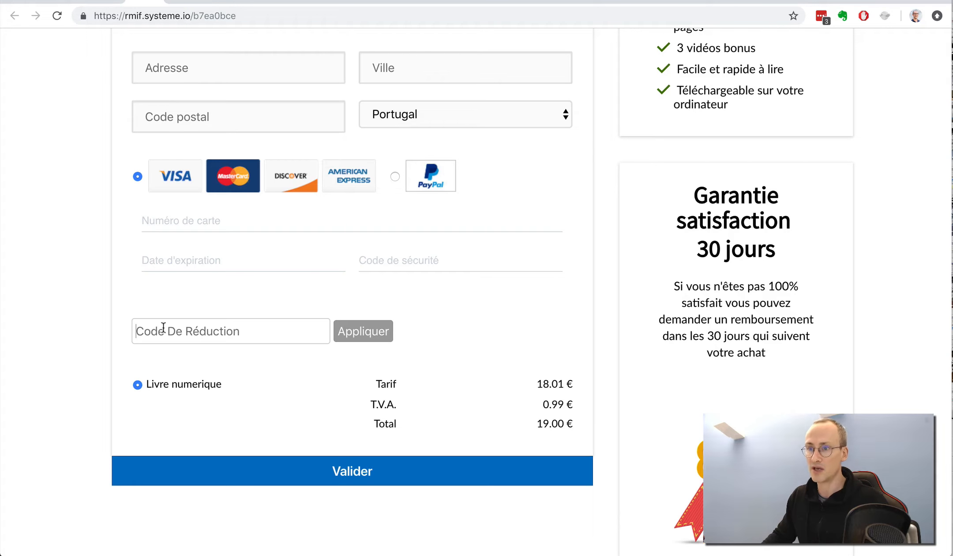
type("50")
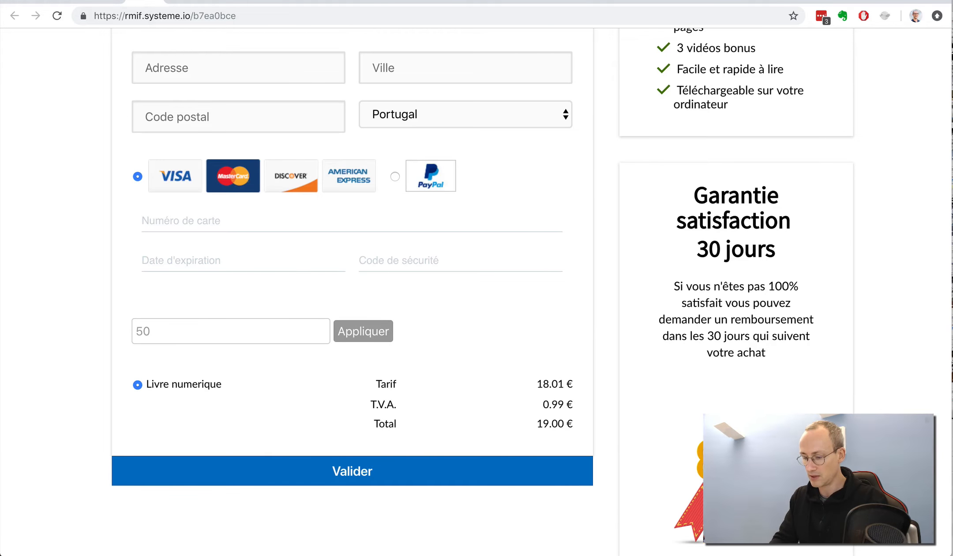
type("CEN")
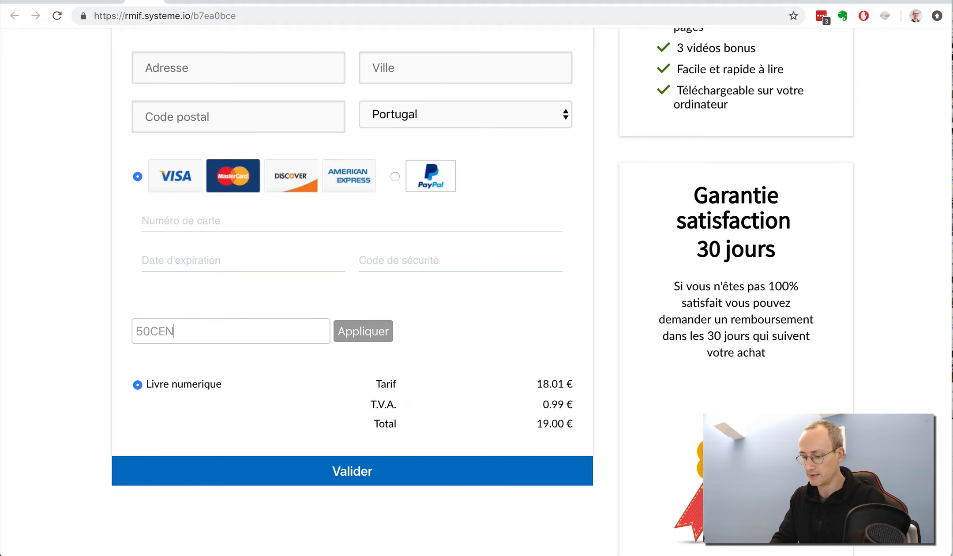
type("T")
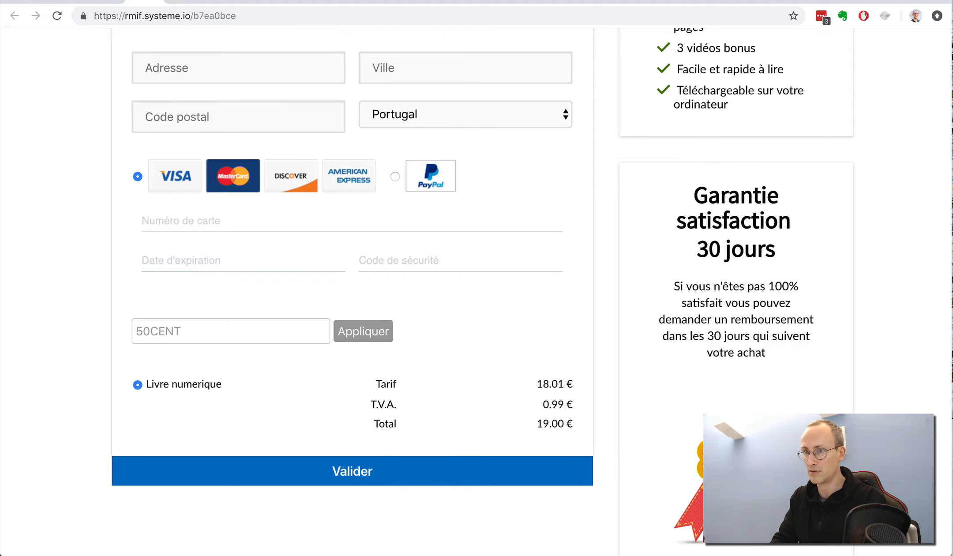
type("OFF")
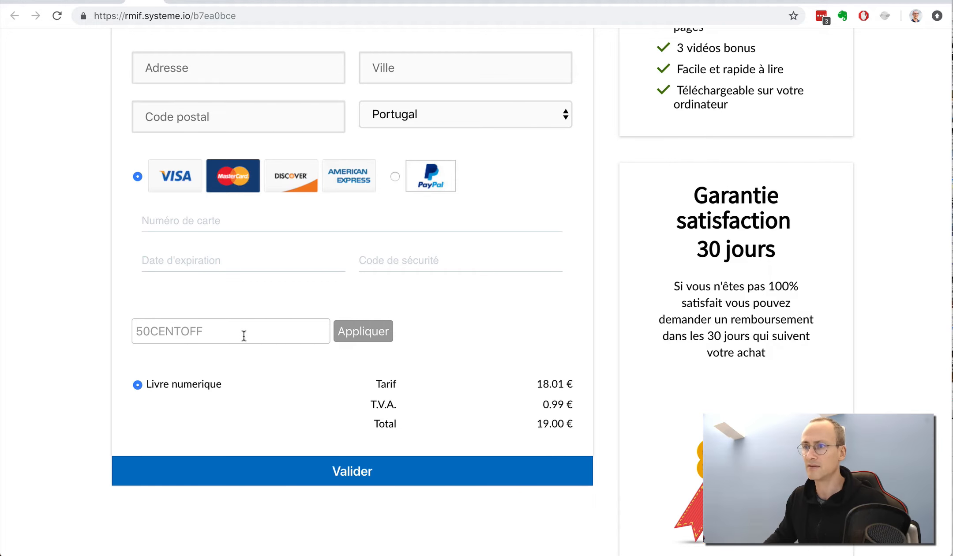
left_click(366, 329)
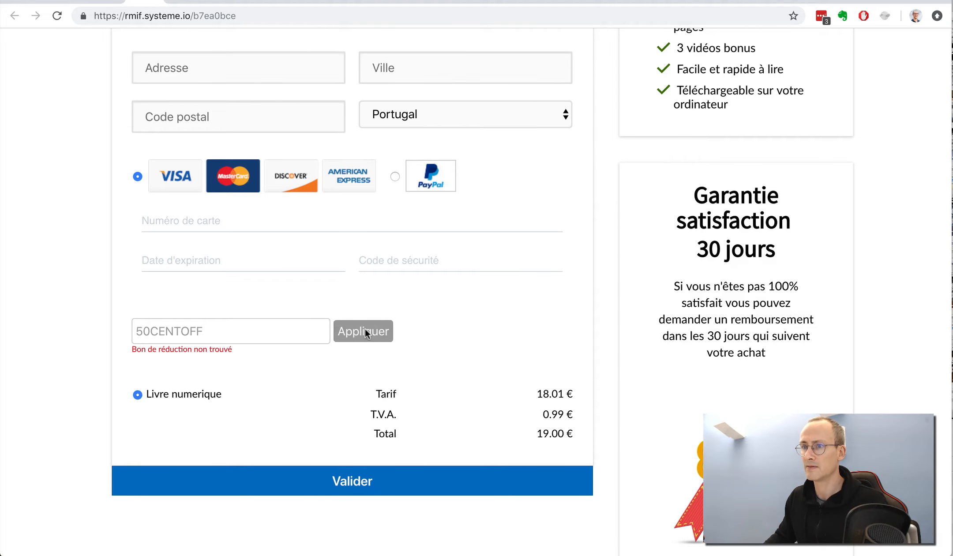
Step: Check the 50% coupon's code in the coupon list against the code entered on the live payment page
left_click(106, 1)
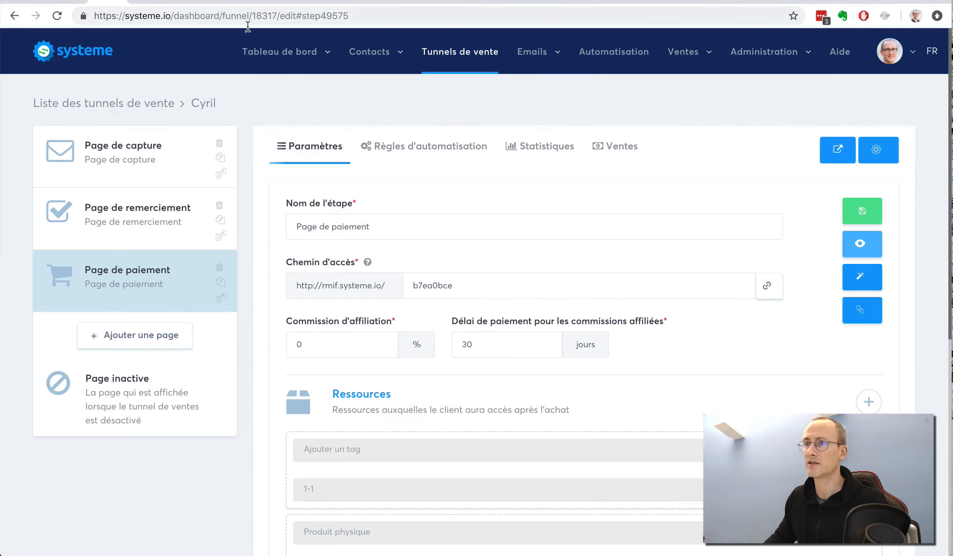
mouse_move(681, 55)
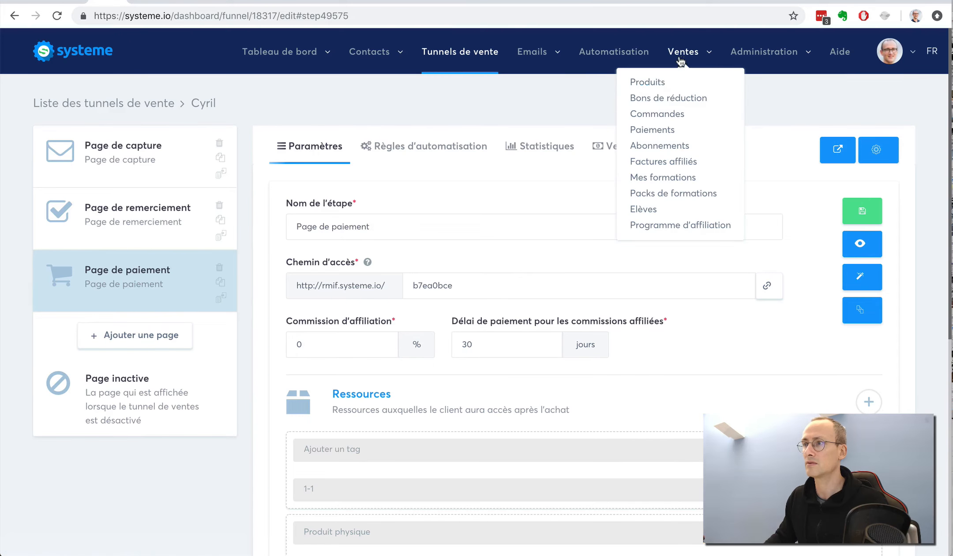
left_click(659, 95)
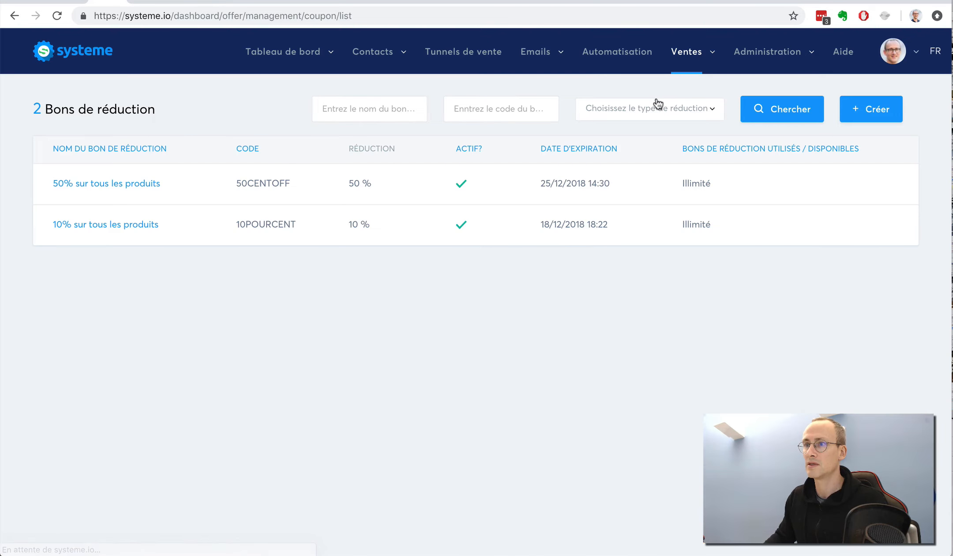
left_click(138, 1)
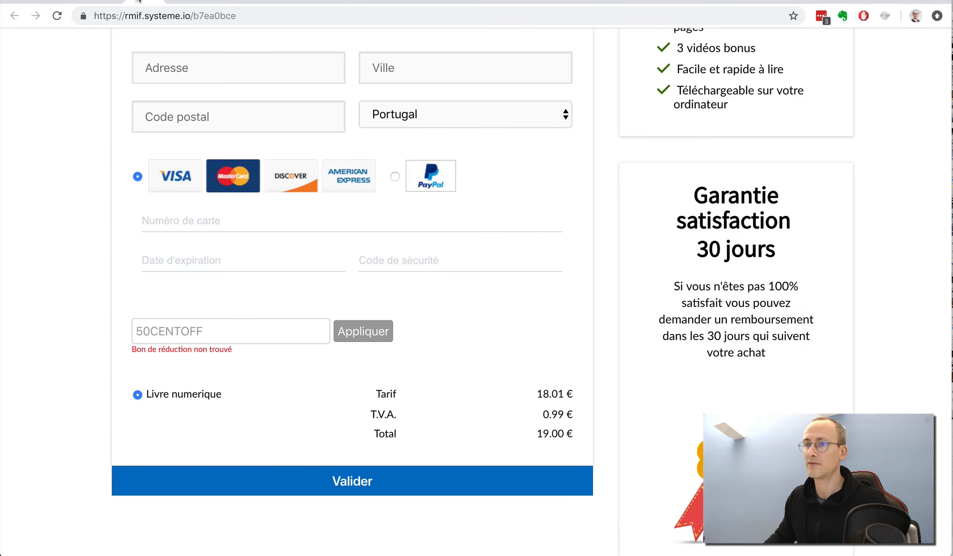
left_click(103, 1)
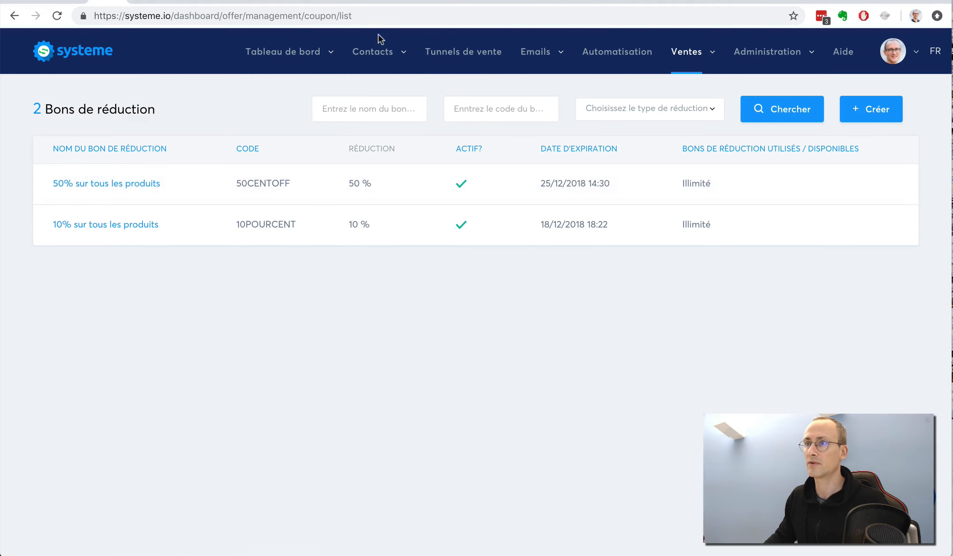
Step: Open the most recently created sales funnel and go to the coupon section of its payment page settings
left_click(461, 56)
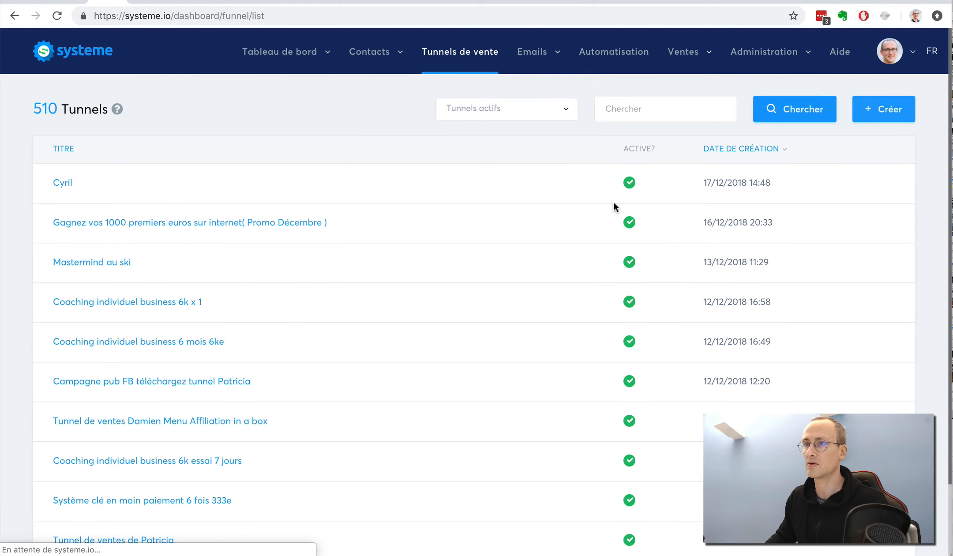
scroll(642, 220, "down", 1)
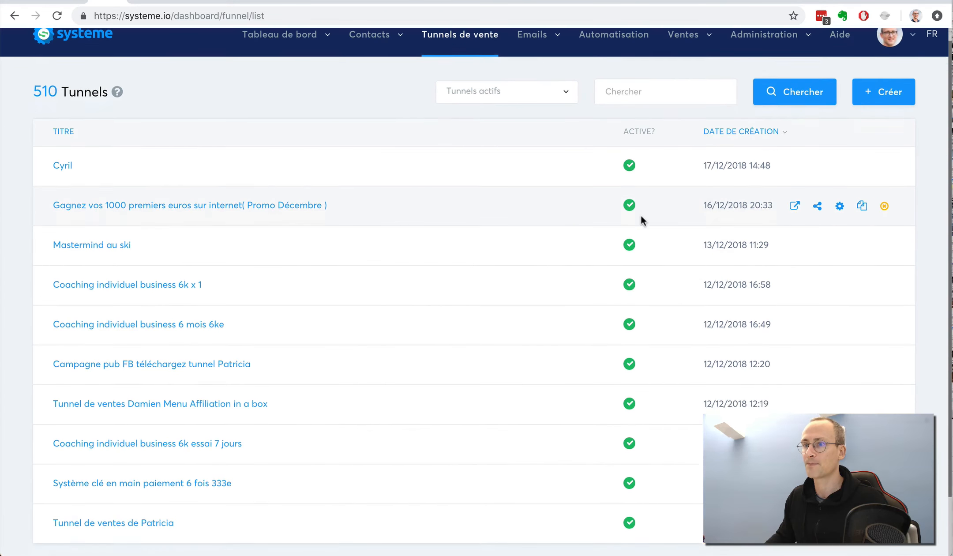
scroll(640, 216, "up", 1)
left_click(77, 184)
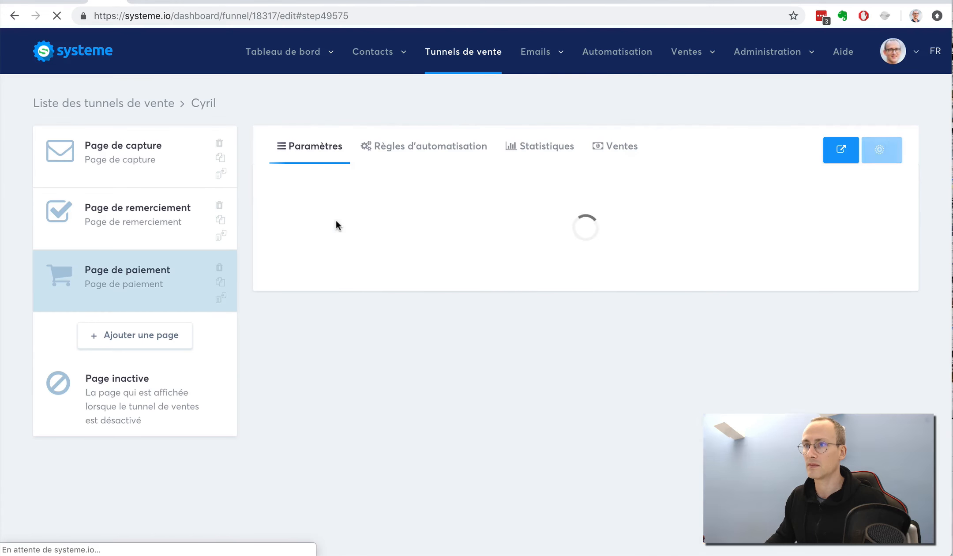
scroll(526, 292, "down", 8)
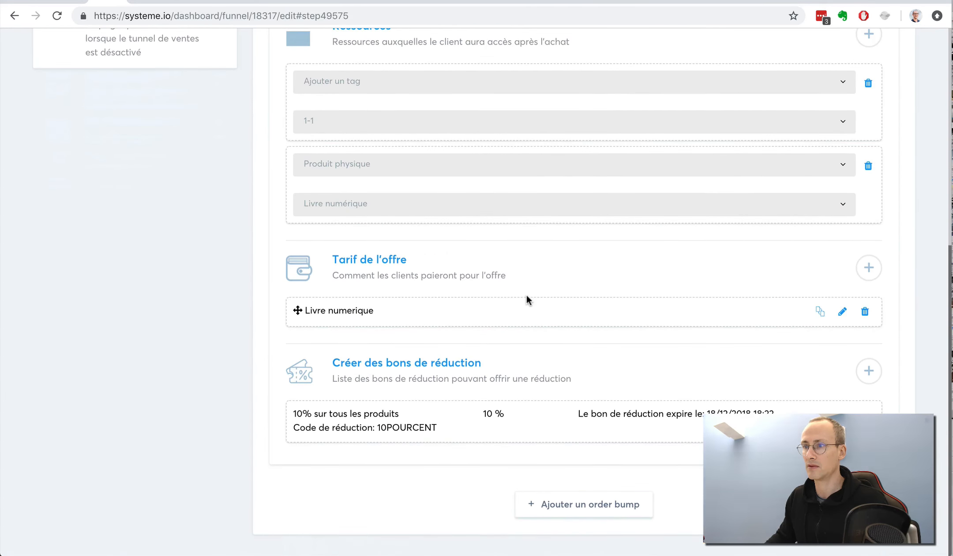
Step: Attach the coupon "50% sur tous les produits (50CENTOFF)" to the payment page and save the page settings
left_click(868, 373)
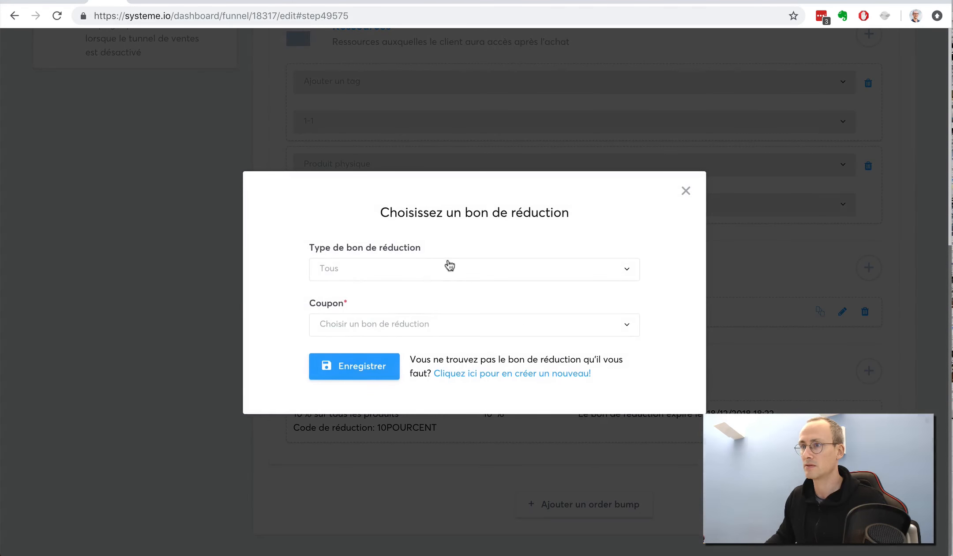
left_click(425, 271)
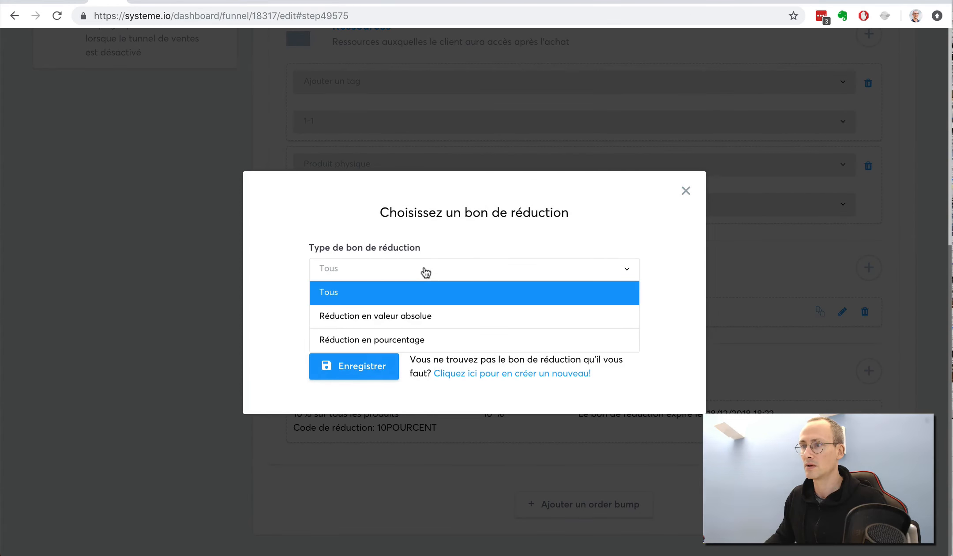
left_click(358, 236)
left_click(394, 329)
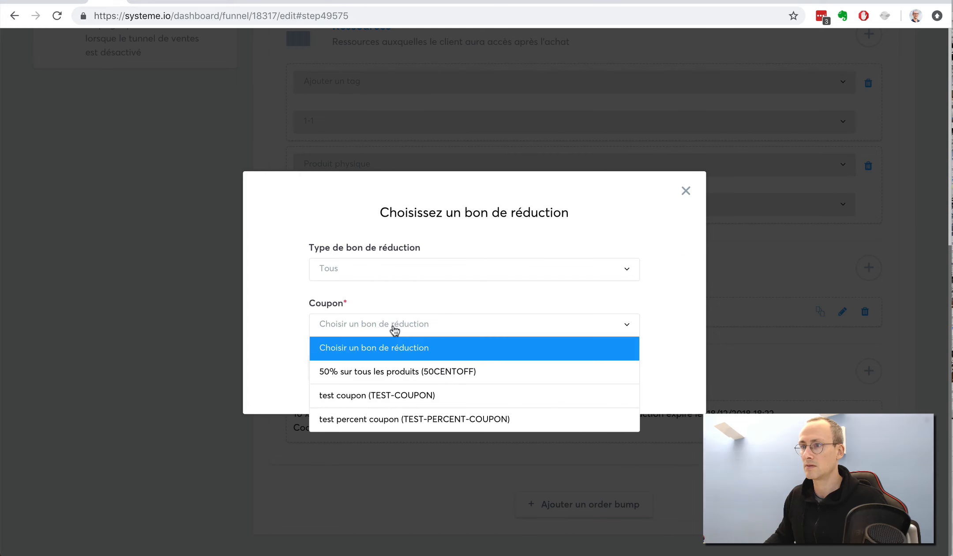
left_click(396, 372)
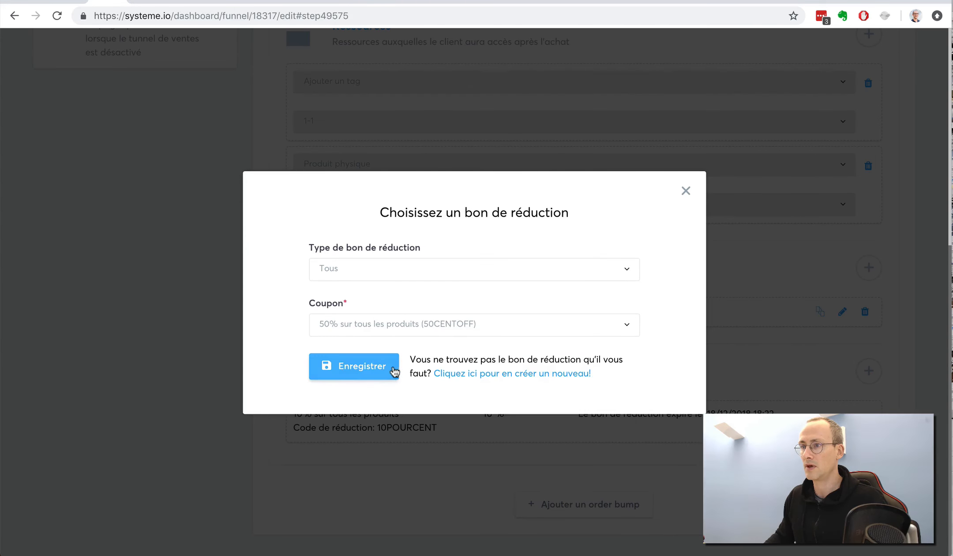
left_click(363, 366)
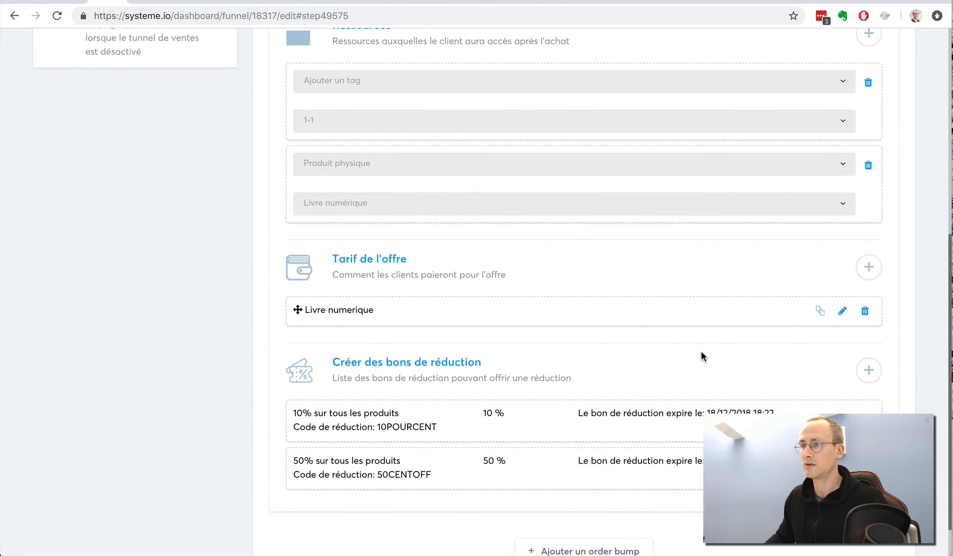
scroll(701, 351, "down", 1)
scroll(780, 352, "up", 7)
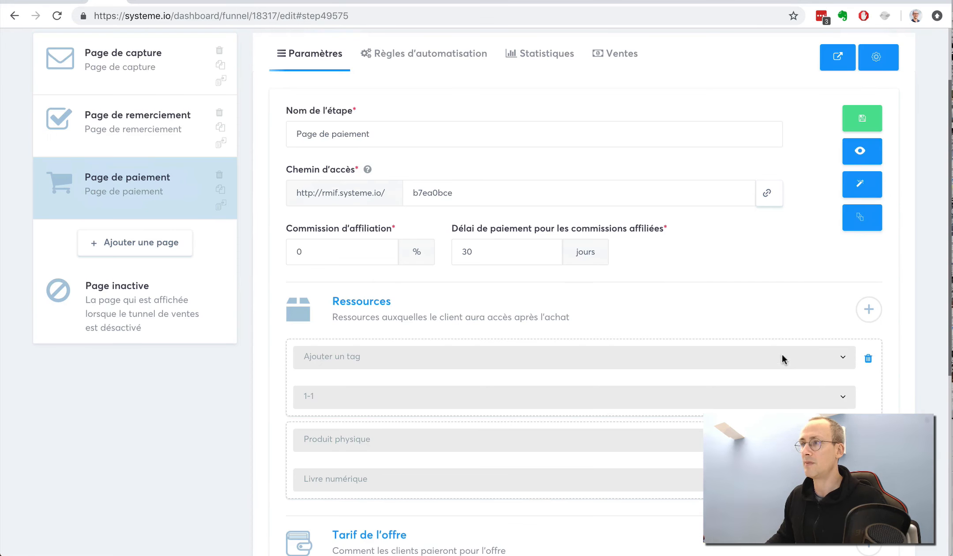
left_click(859, 120)
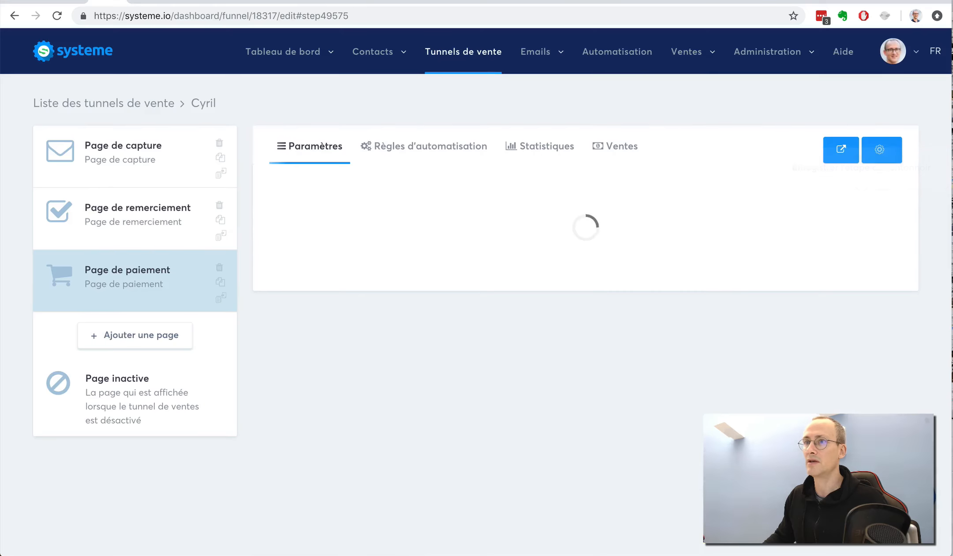
Step: Reload the live payment page, apply the coupon code 50CENTOFF and highlight the message below the coupon field
left_click(150, 2)
left_click(55, 17)
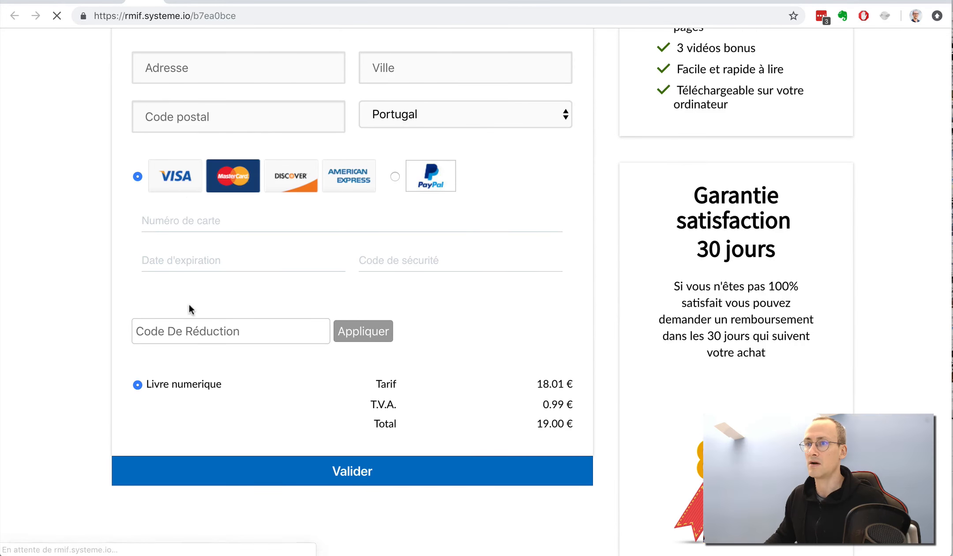
left_click(183, 331)
type("50CENTOFF")
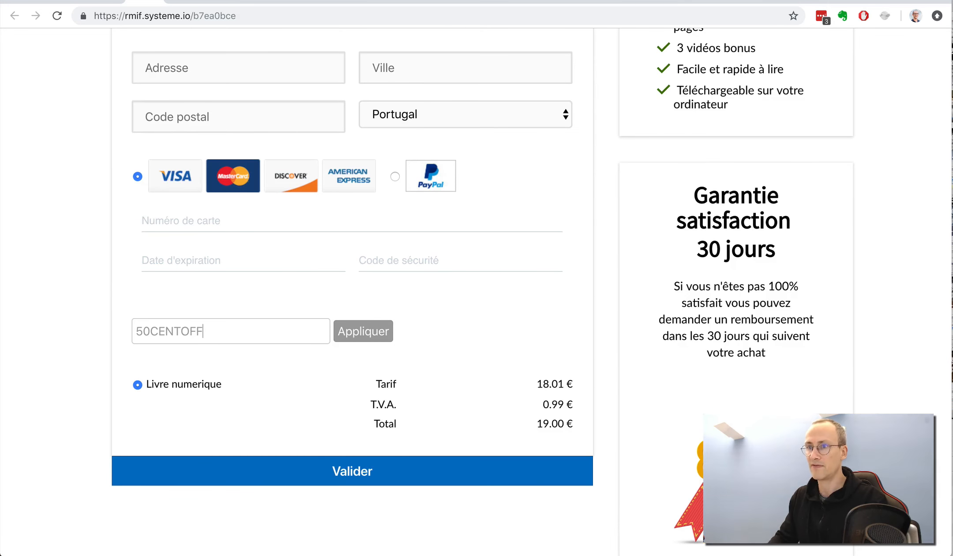
left_click(356, 332)
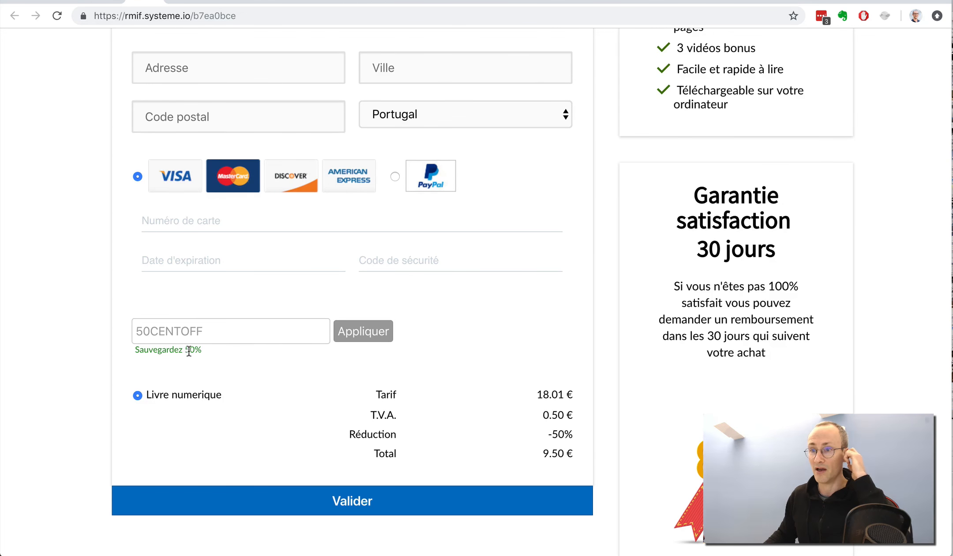
mouse_move(202, 351)
left_mouse_down()
mouse_move(127, 349)
mouse_move(199, 350)
left_mouse_up()
left_click(153, 344)
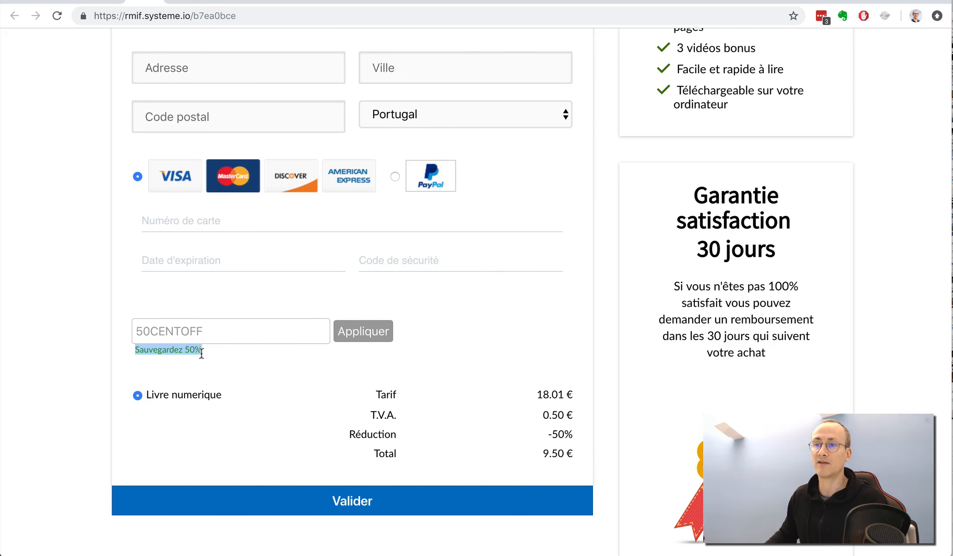